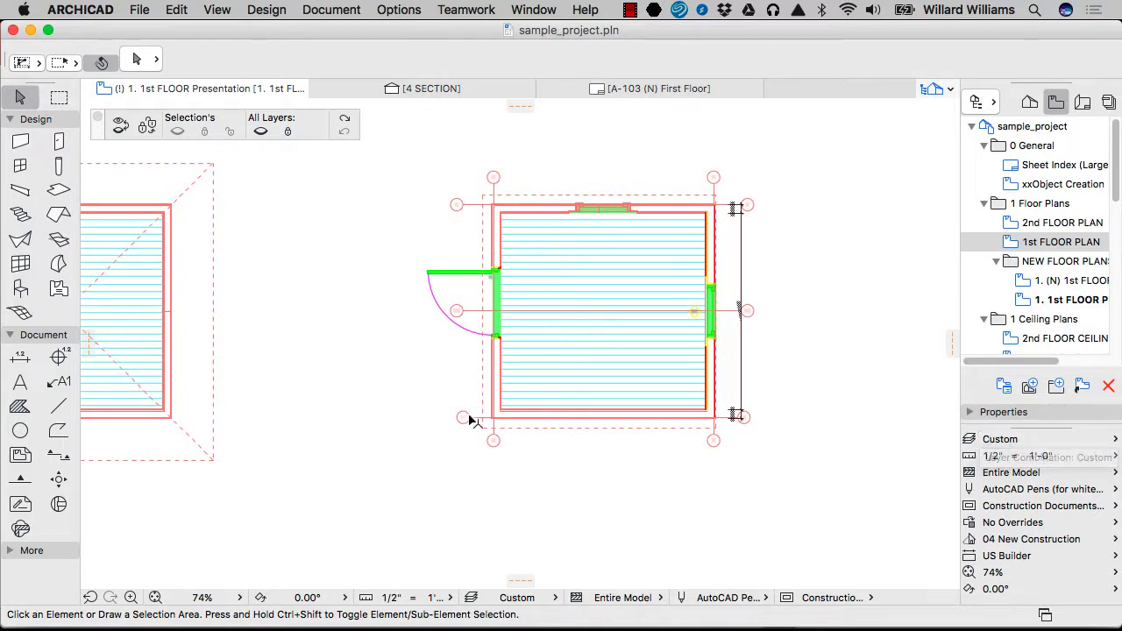
Try isolating the S-GRID layer from the upper grid line, and hide that layer instead
left_click(462, 206)
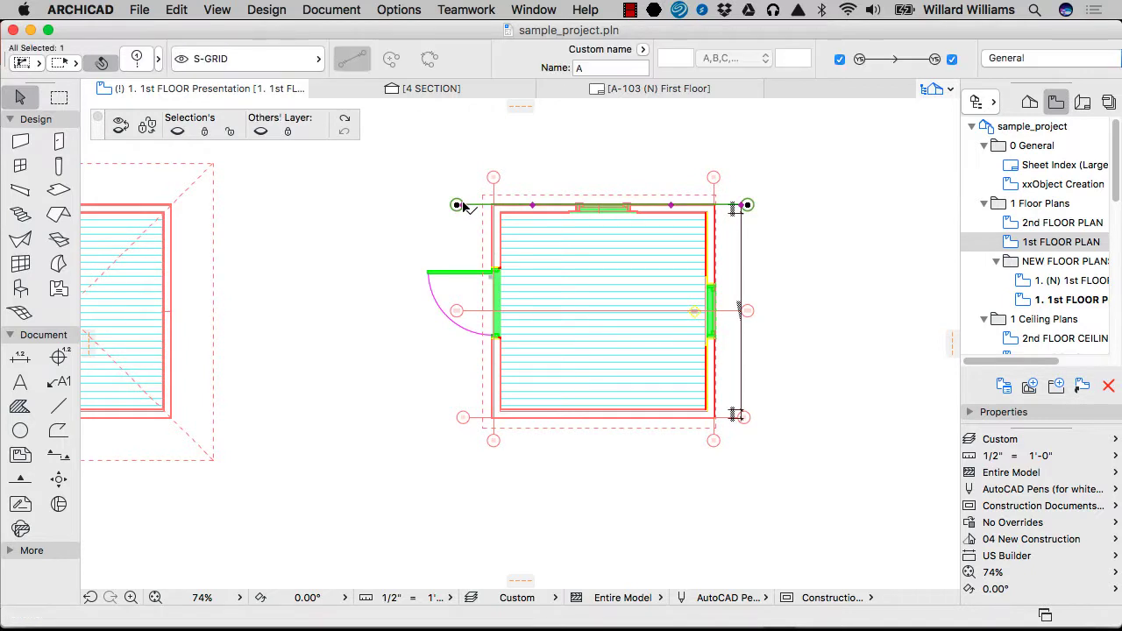
key("super+shift+h")
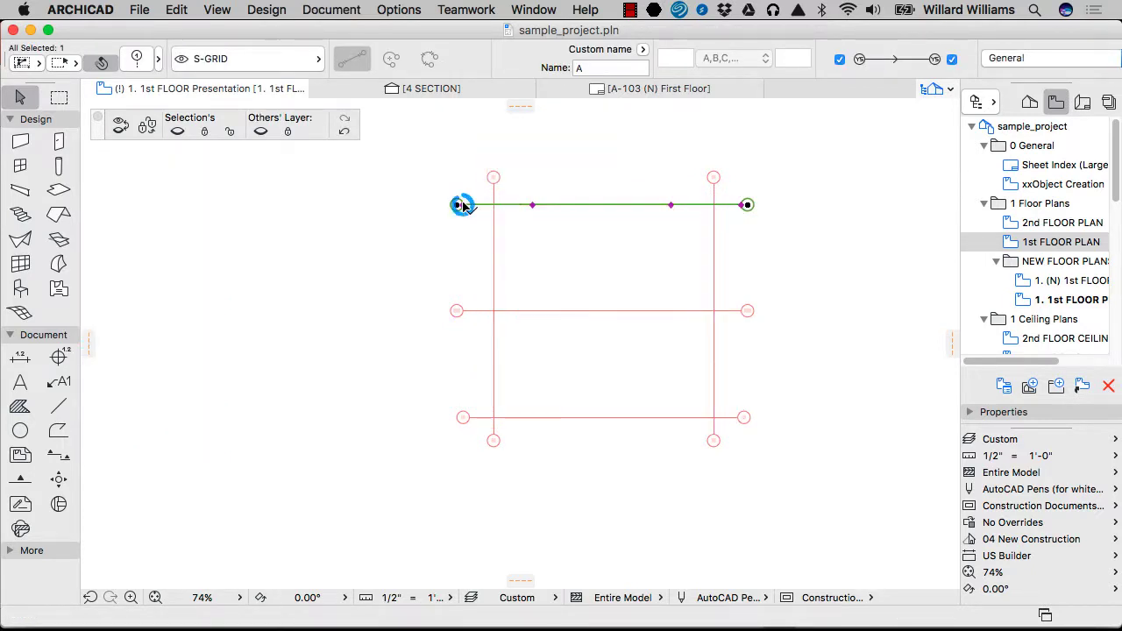
key("super+shift+h")
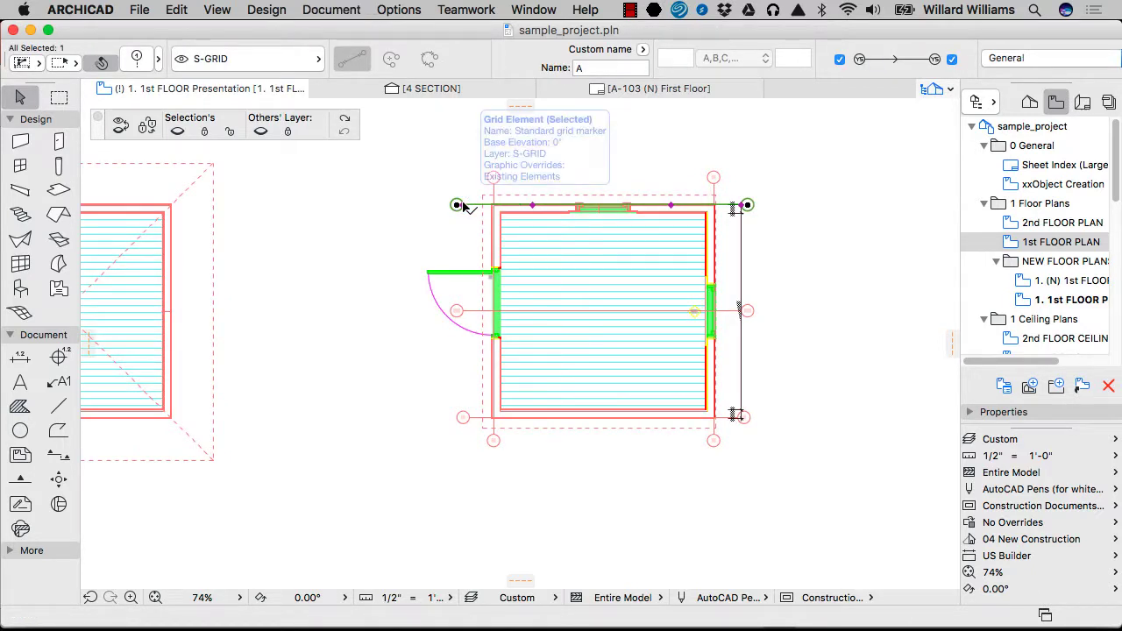
key("super+h")
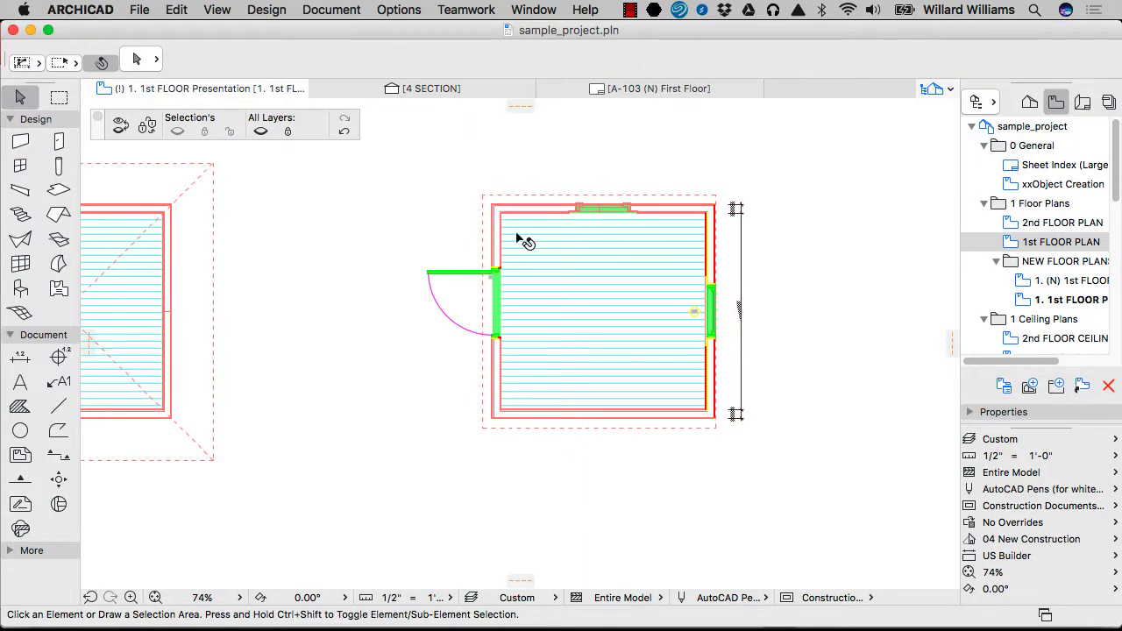
Hide the layer of the dashed roof outline around the right-hand floor plan
left_click(491, 205)
key("super+h")
scroll(735, 221, "up", 6)
scroll(762, 177, "down", 3)
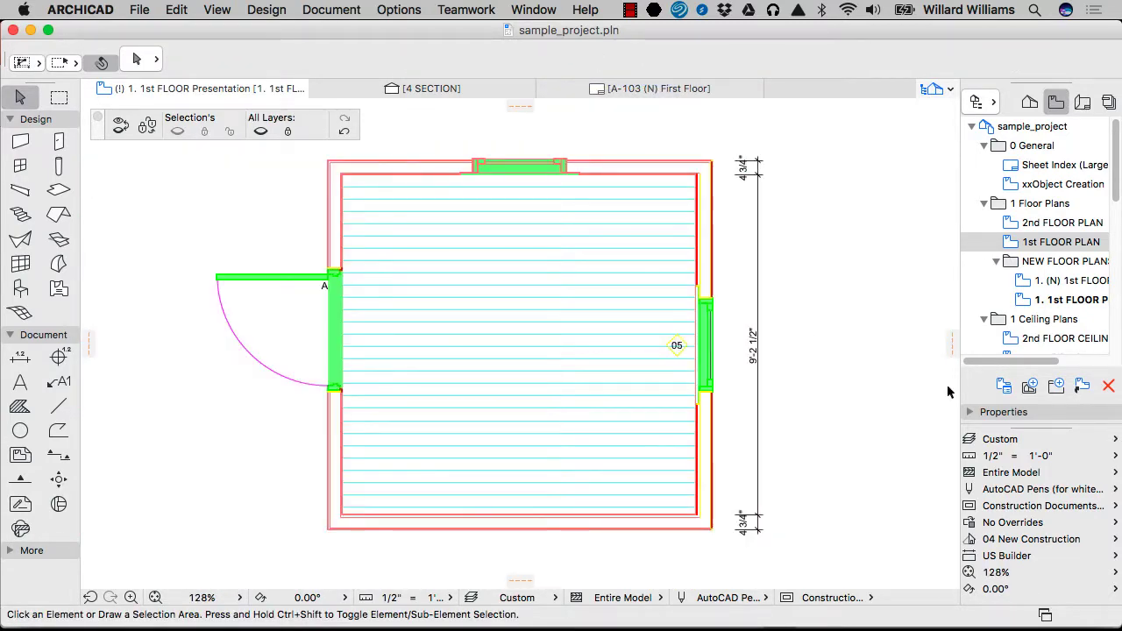
scroll(762, 277, "down", 2)
scroll(763, 277, "up", 2)
scroll(762, 277, "left", 2)
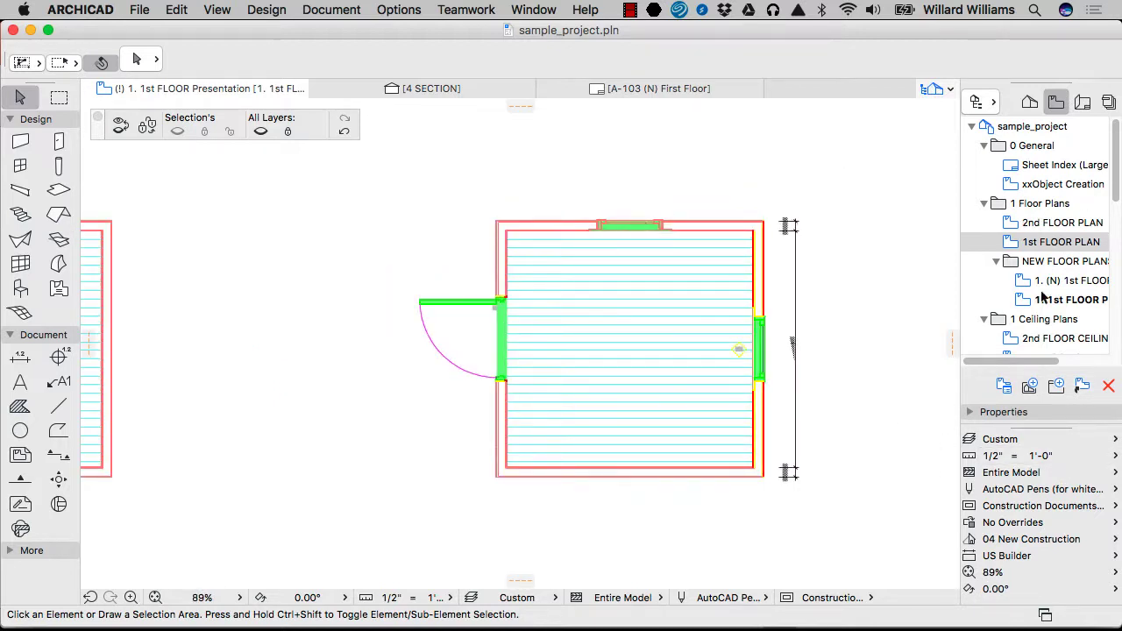
Save the current view as "1st FLOOR" in the new floor plans folder, keeping the custom layer combination and 1/2" = 1'-0" scale
left_click_drag(1115, 182, 1113, 223)
right_click(1030, 151)
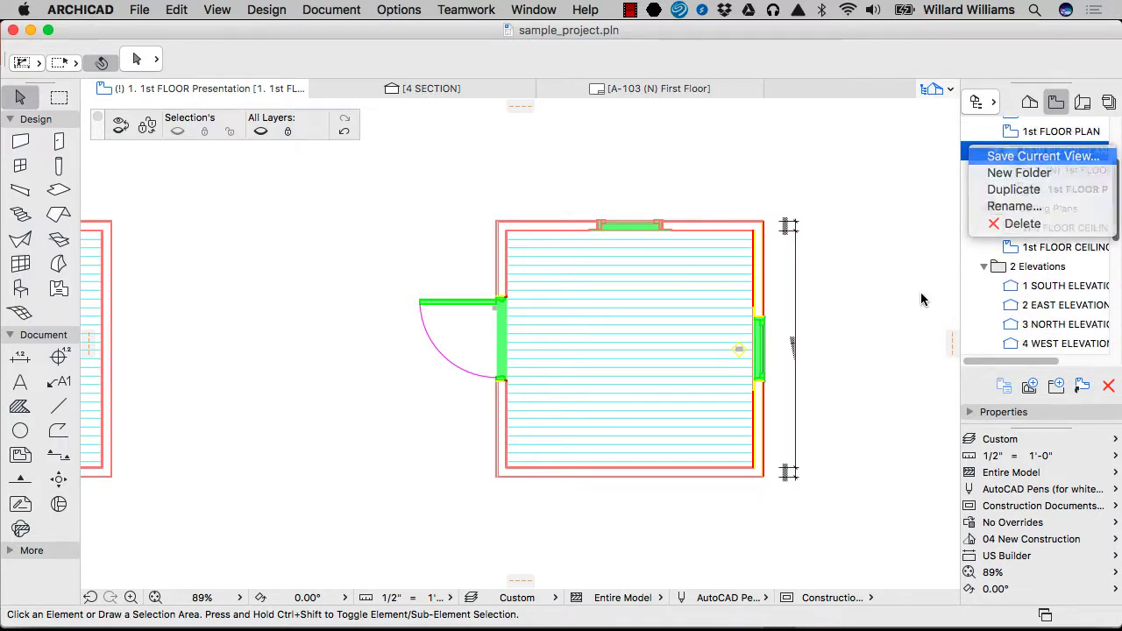
left_click(1019, 158)
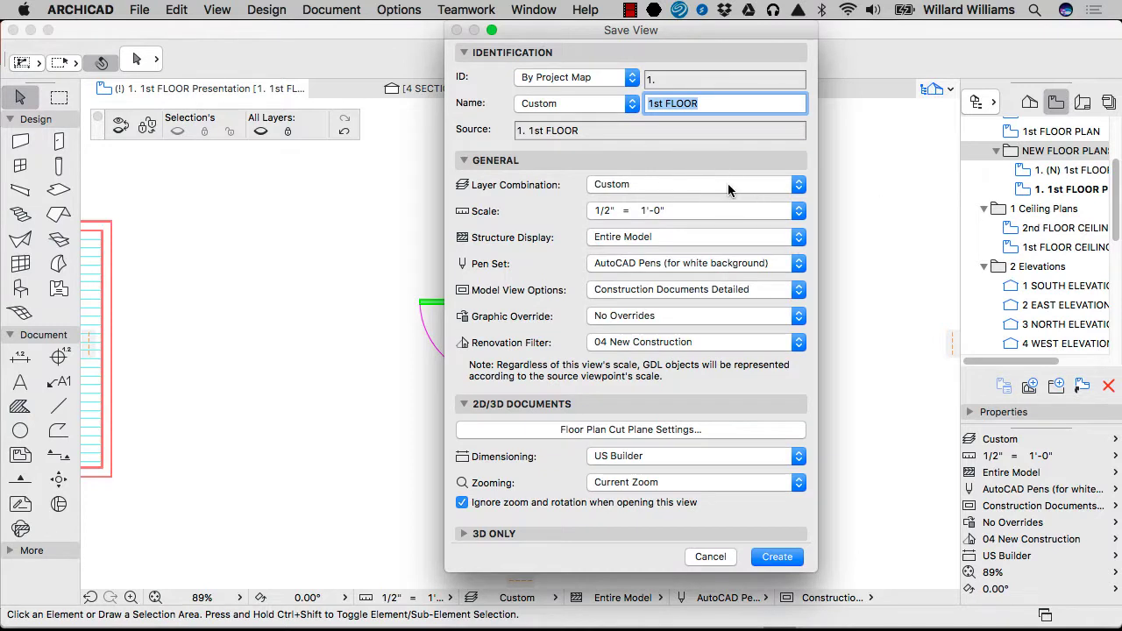
left_click(776, 557)
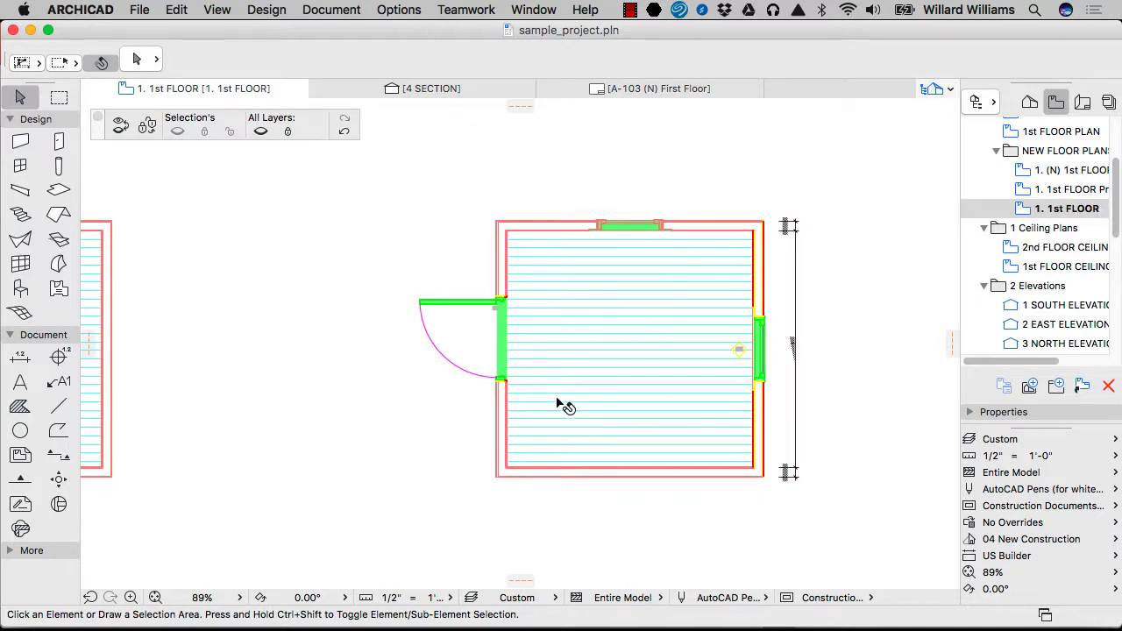
Delete the 1st FLOOR Presentation drawing from layout A-103 (N) First Floor
scroll(566, 403, "up", 5)
scroll(276, 280, "down", 2)
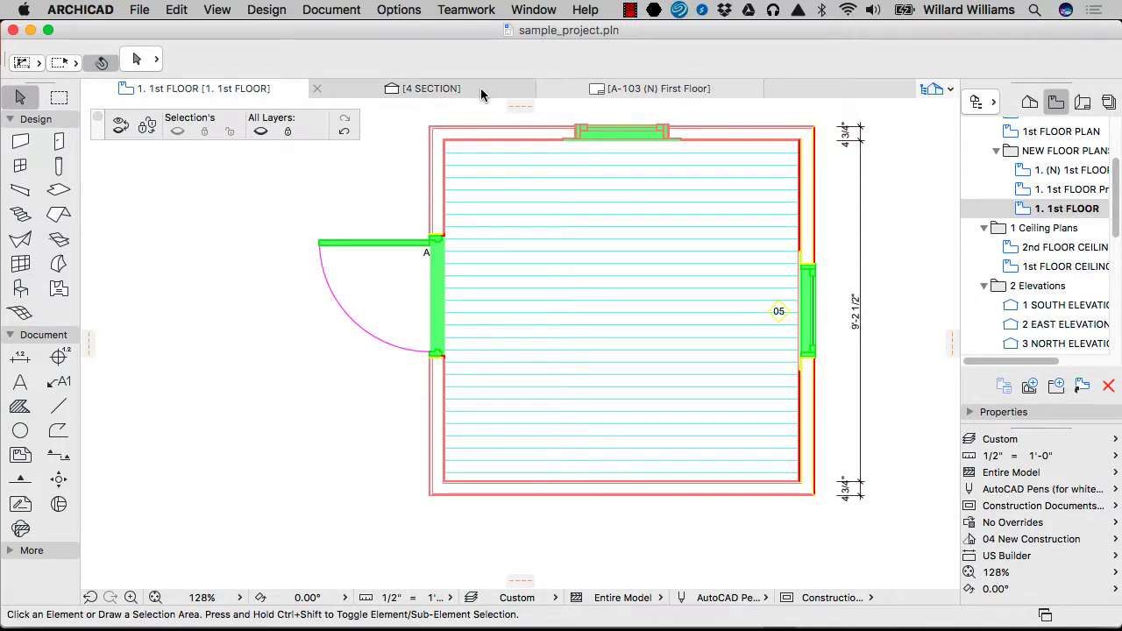
left_click(623, 90)
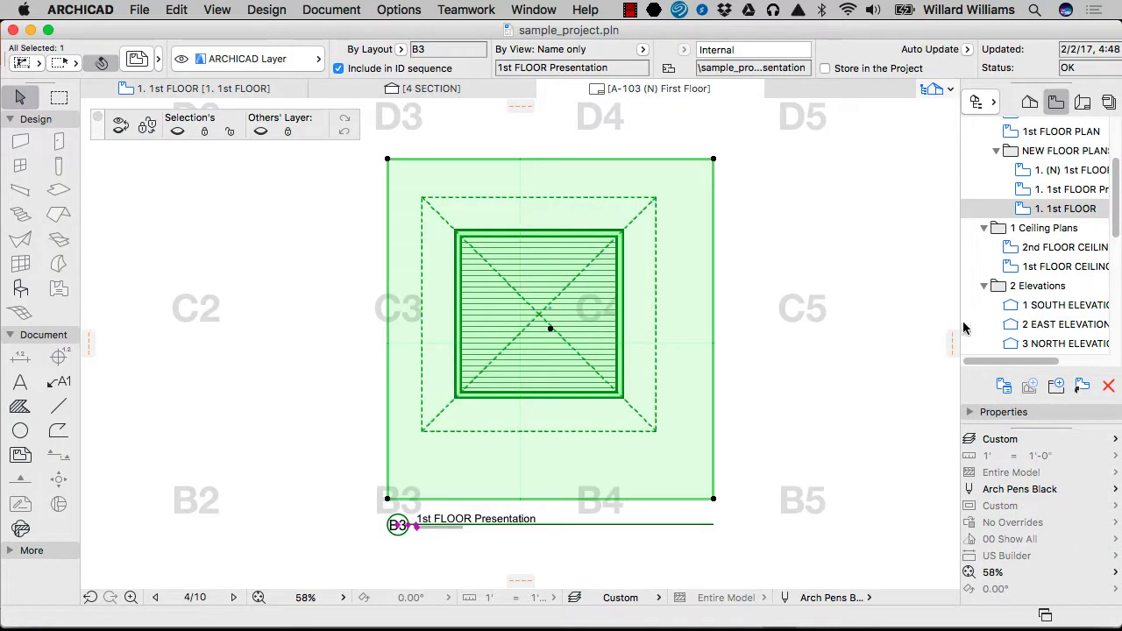
scroll(685, 280, "down", 5)
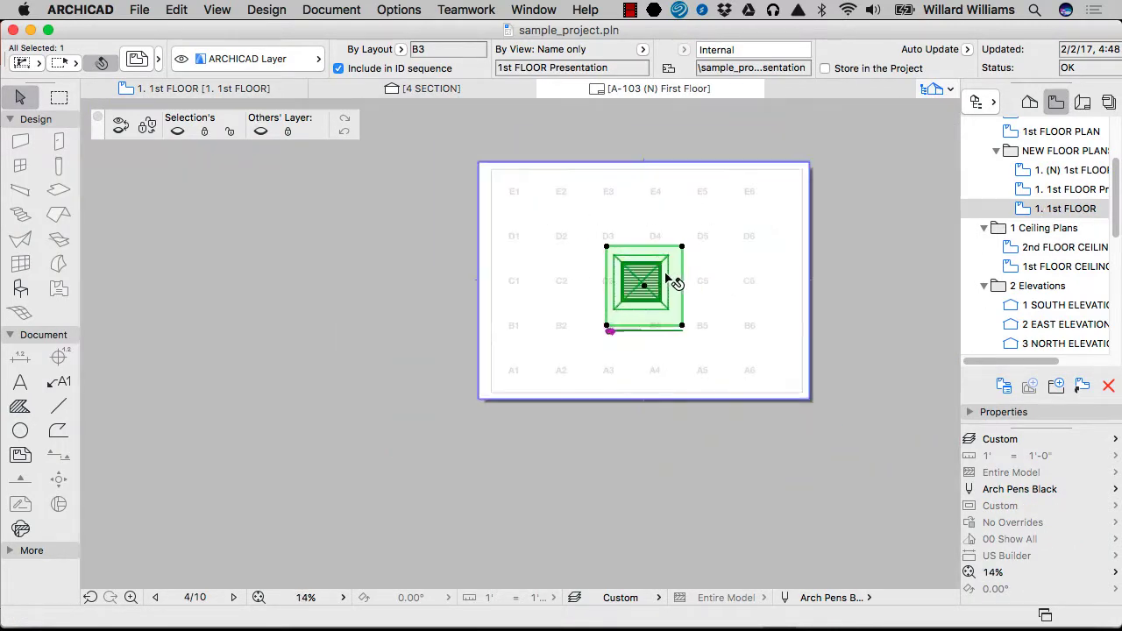
key("Delete")
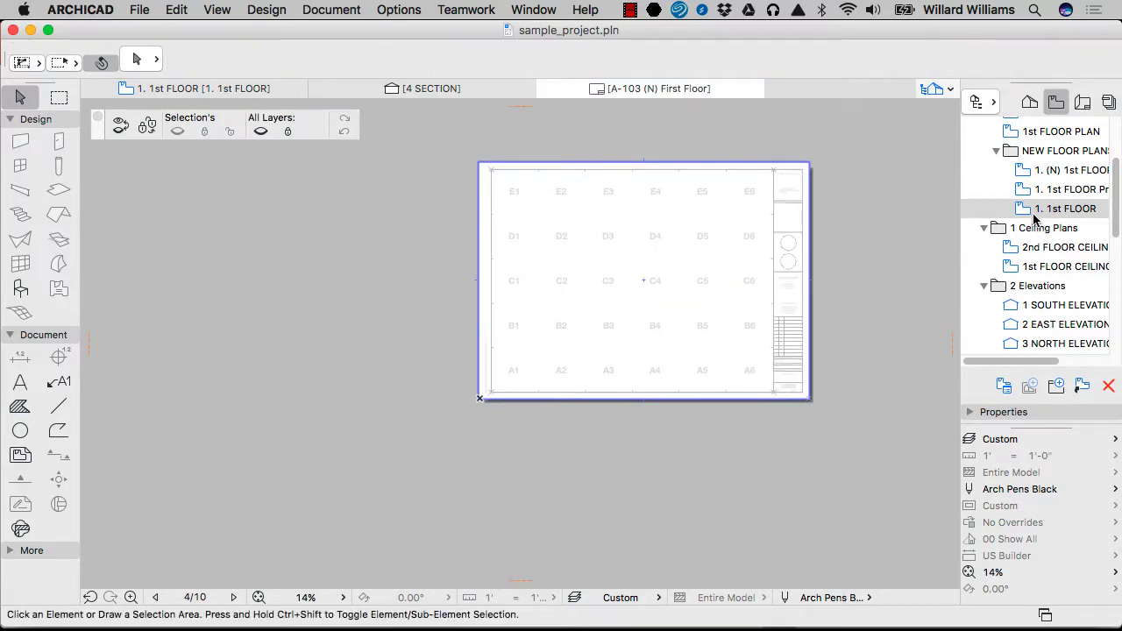
Place the saved 1. 1st FLOOR view as a drawing on layout A-103 and select it
mouse_move(1037, 218)
left_mouse_down()
mouse_move(491, 302)
mouse_move(636, 289)
mouse_move(641, 270)
left_mouse_up()
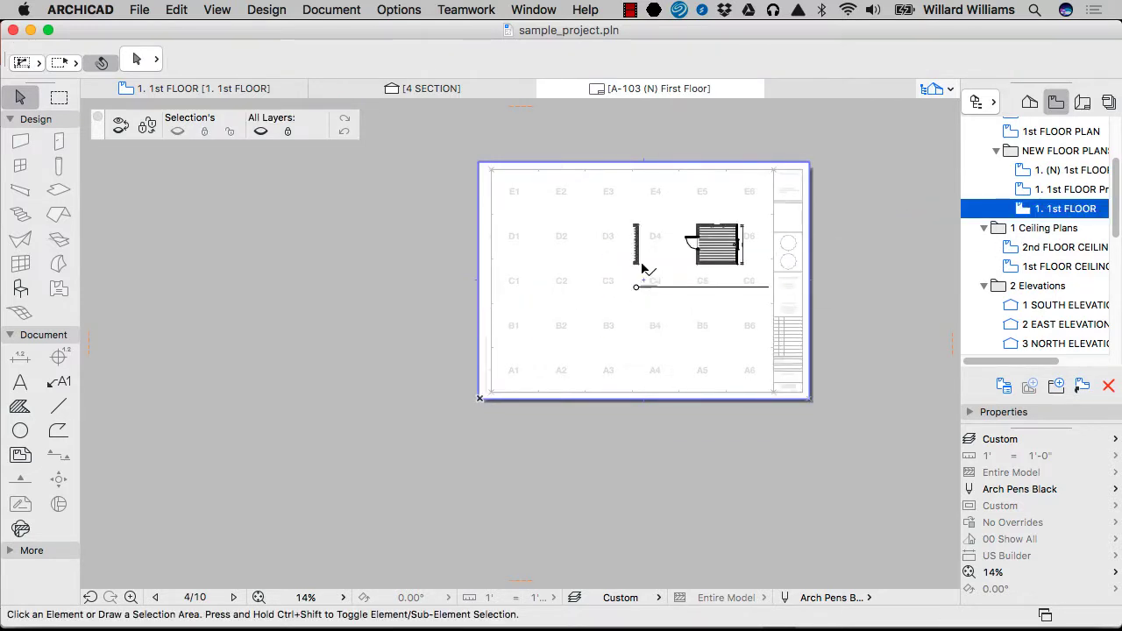
scroll(641, 270, "up", 5)
left_click(368, 294)
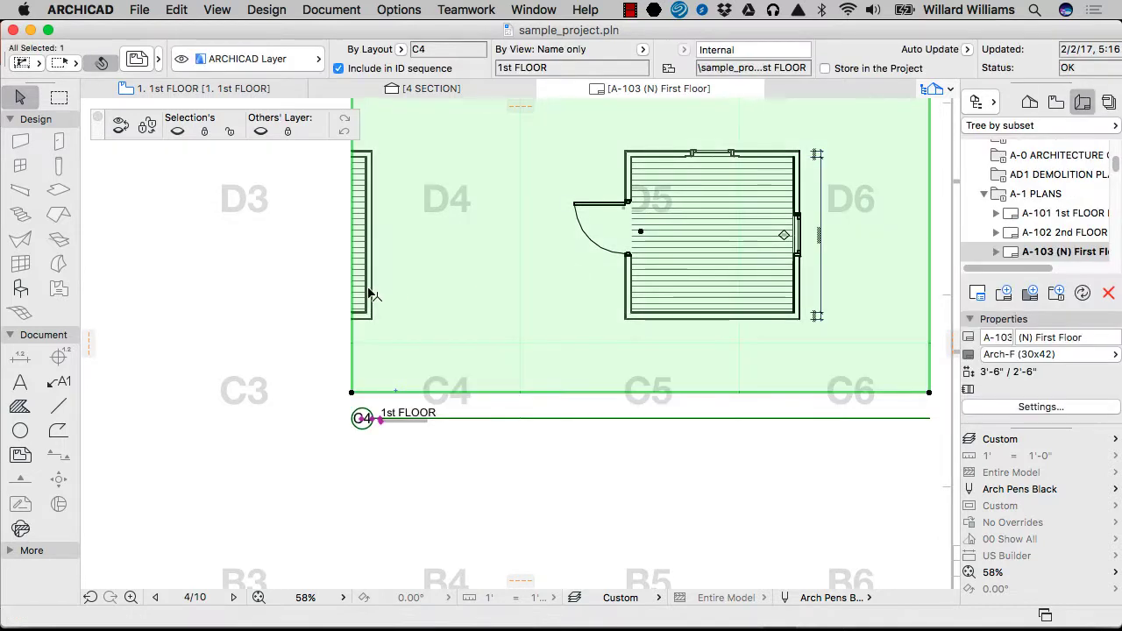
Crop the 1st FLOOR drawing by pulling its left and right frame edges in around the room with the door
left_click(352, 294)
left_click(561, 294)
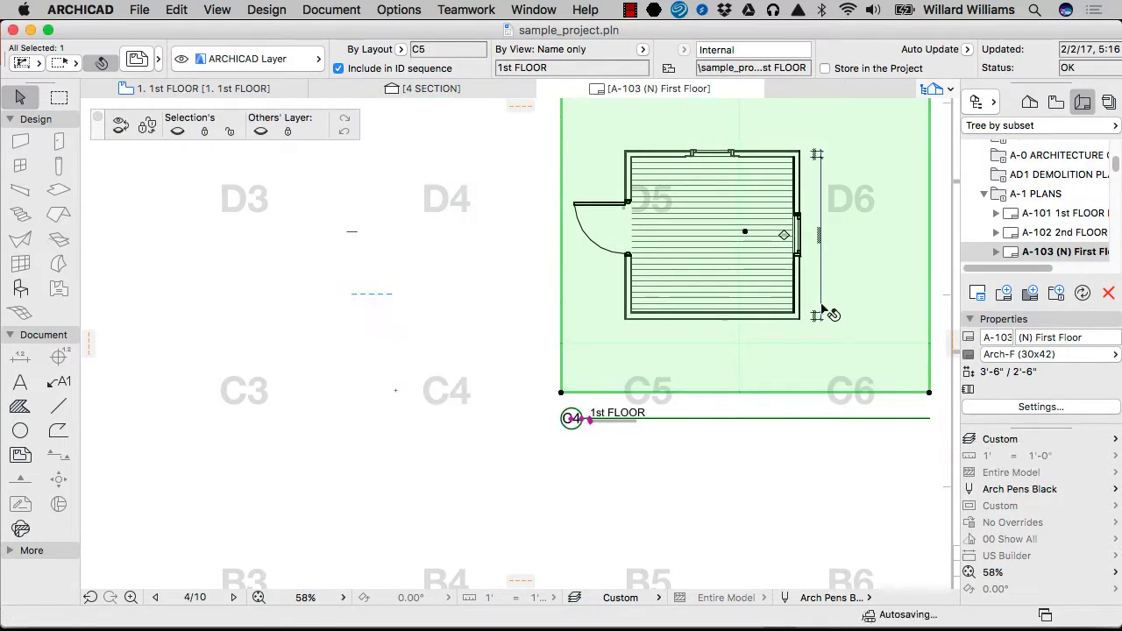
left_click(929, 299)
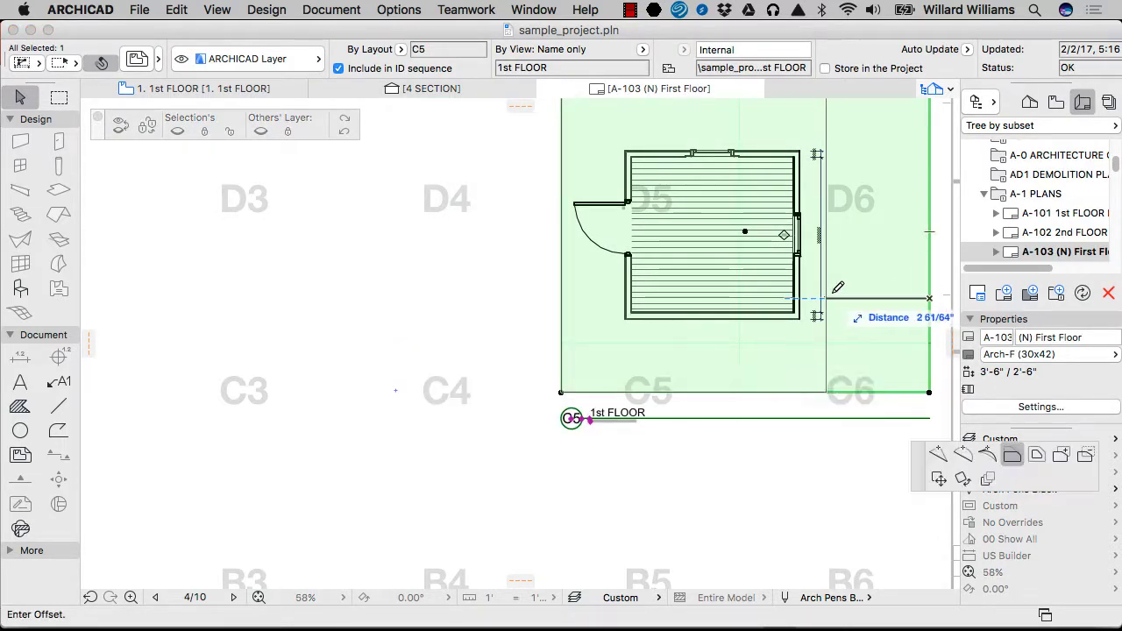
left_click(863, 305)
scroll(864, 305, "down", 2)
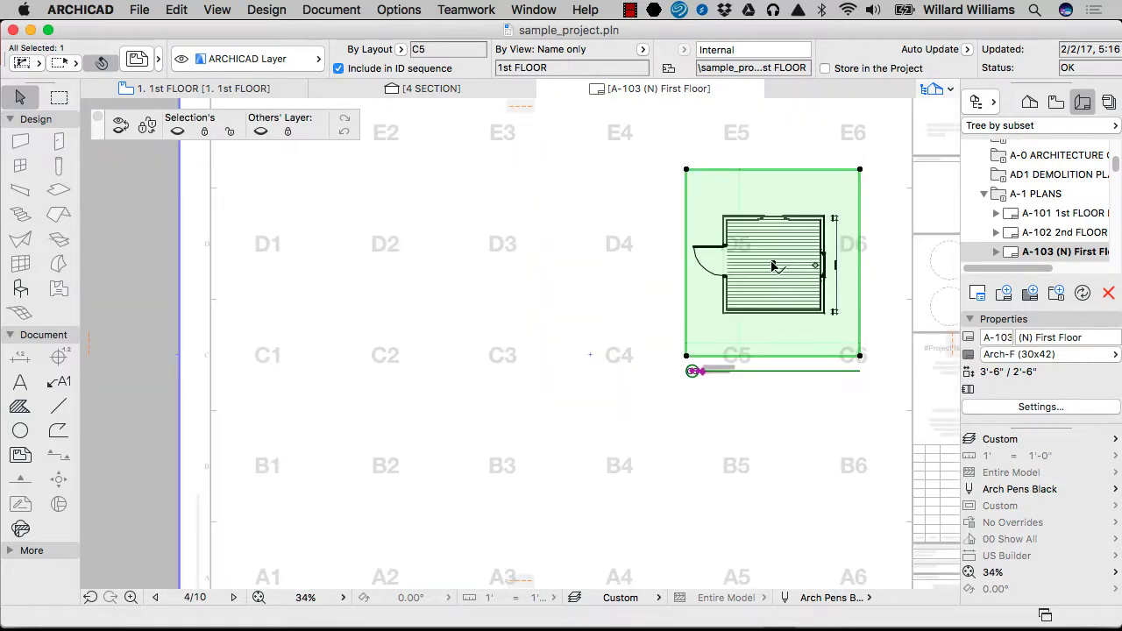
Move the cropped 1st FLOOR drawing to the center of the layout sheet and deselect it
left_click(774, 265)
left_click(588, 357)
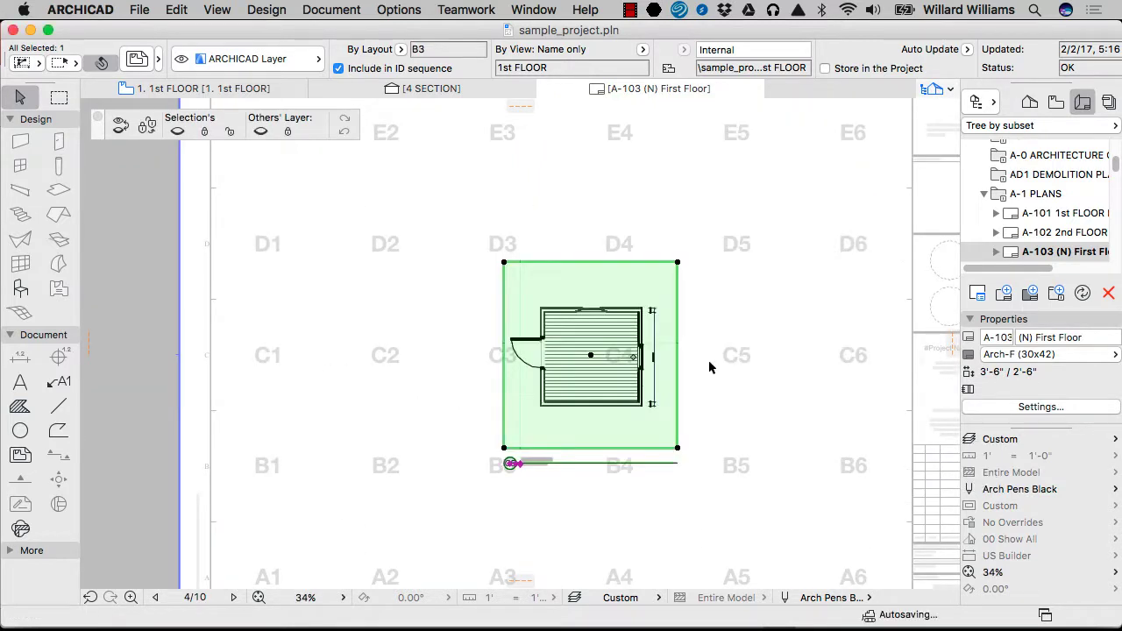
left_click(718, 298)
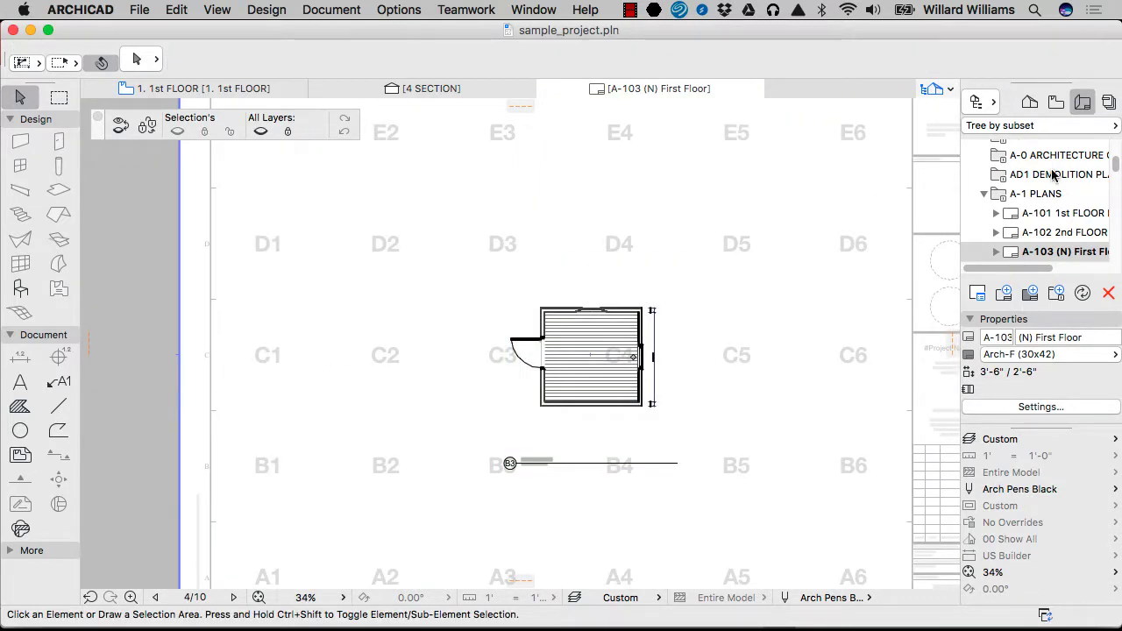
Return to the 1. 1st FLOOR plan view and check which drawings are listed under layout A-103
left_click(1056, 103)
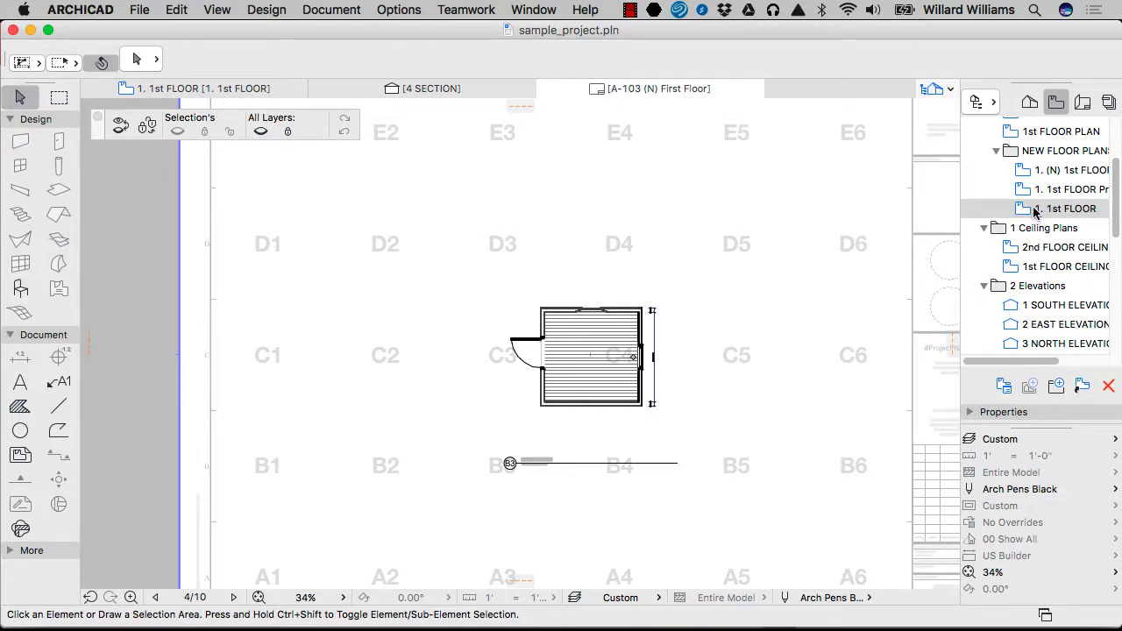
mouse_move(1036, 213)
left_mouse_down()
mouse_move(601, 205)
mouse_move(1043, 210)
left_mouse_up()
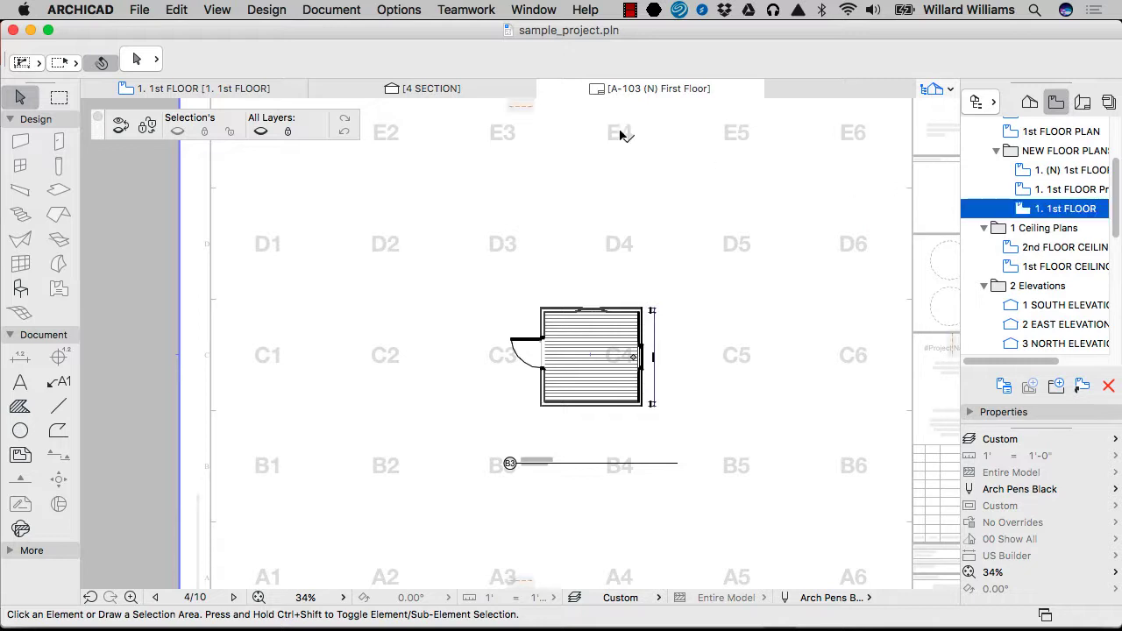
left_click(236, 88)
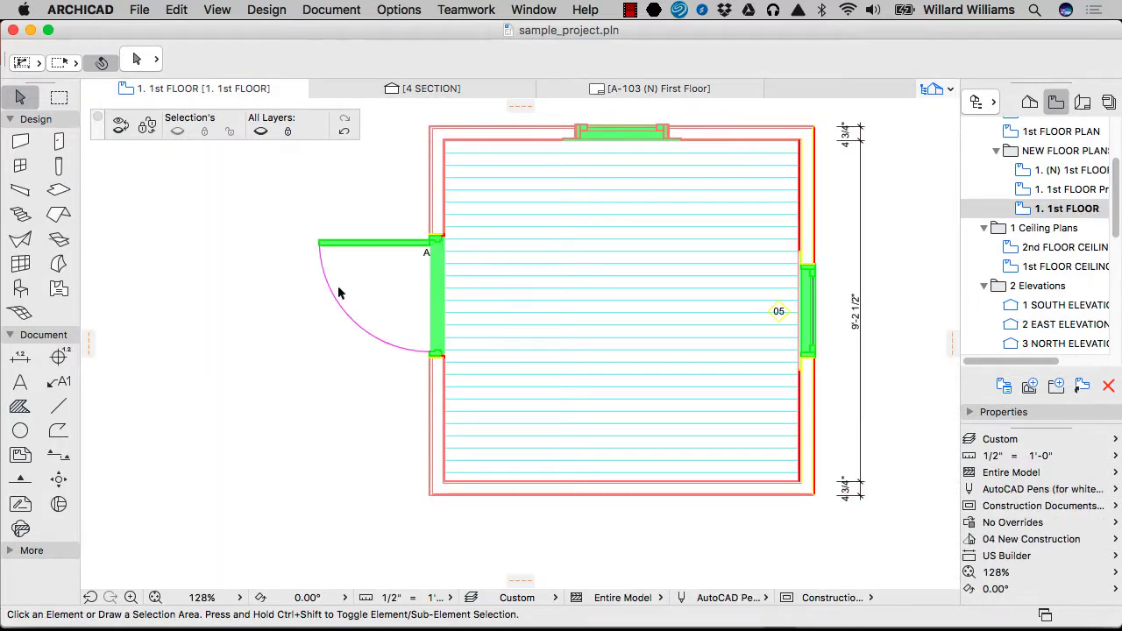
left_click(1083, 102)
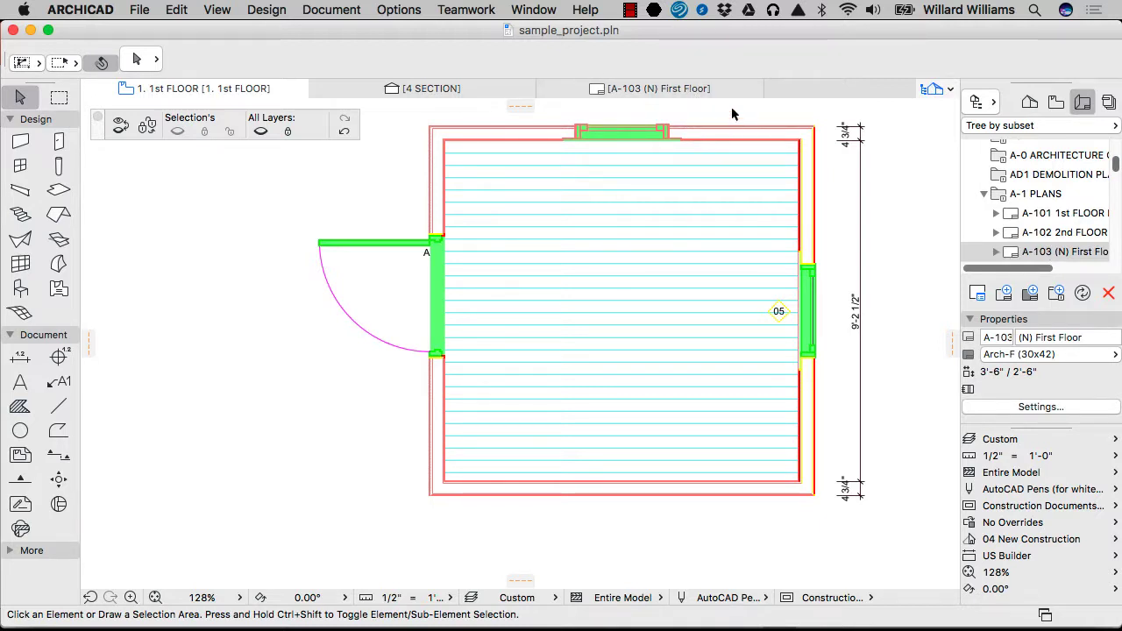
left_click(995, 253)
left_click(995, 253)
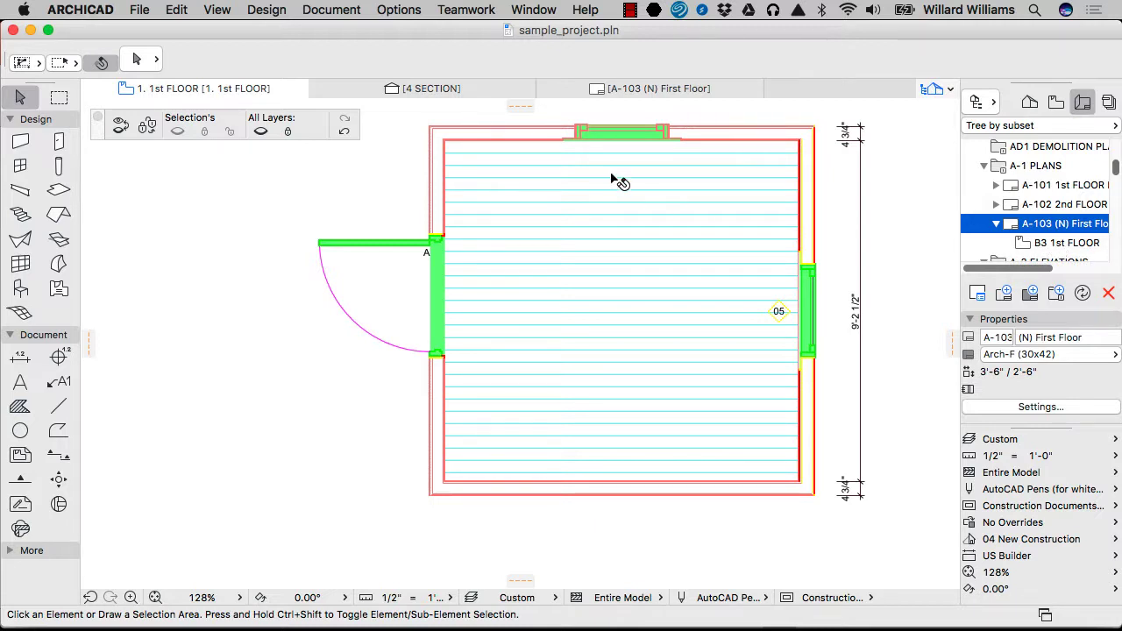
Save the floor plan view directly onto layout A-103 as a second drawing, placed above the existing one
left_click(305, 217)
right_click(316, 217)
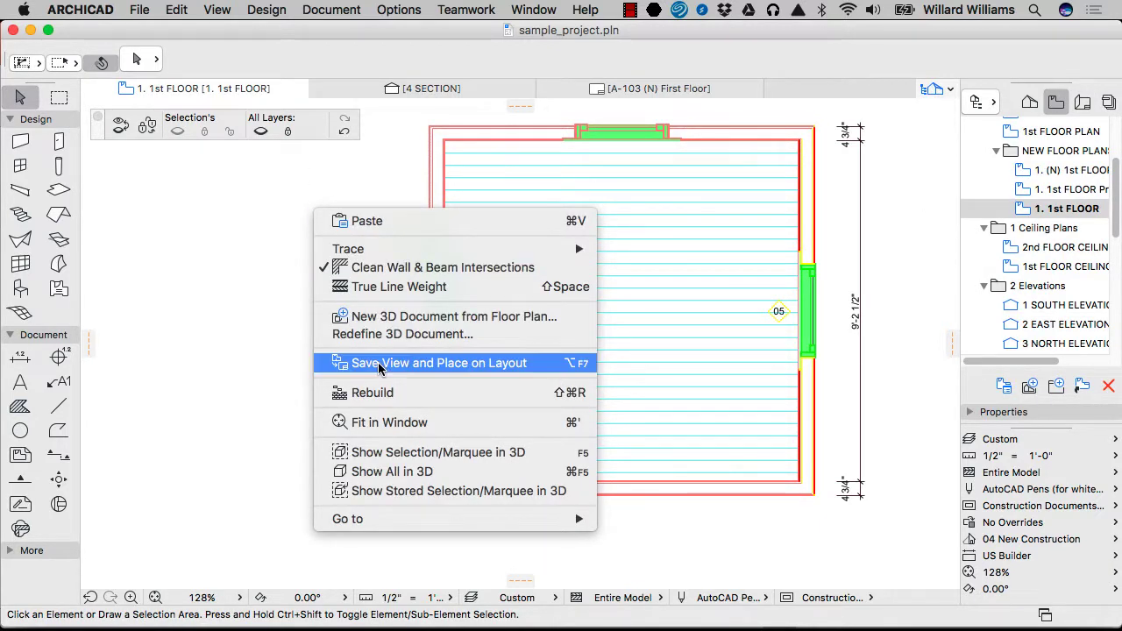
left_click(526, 363)
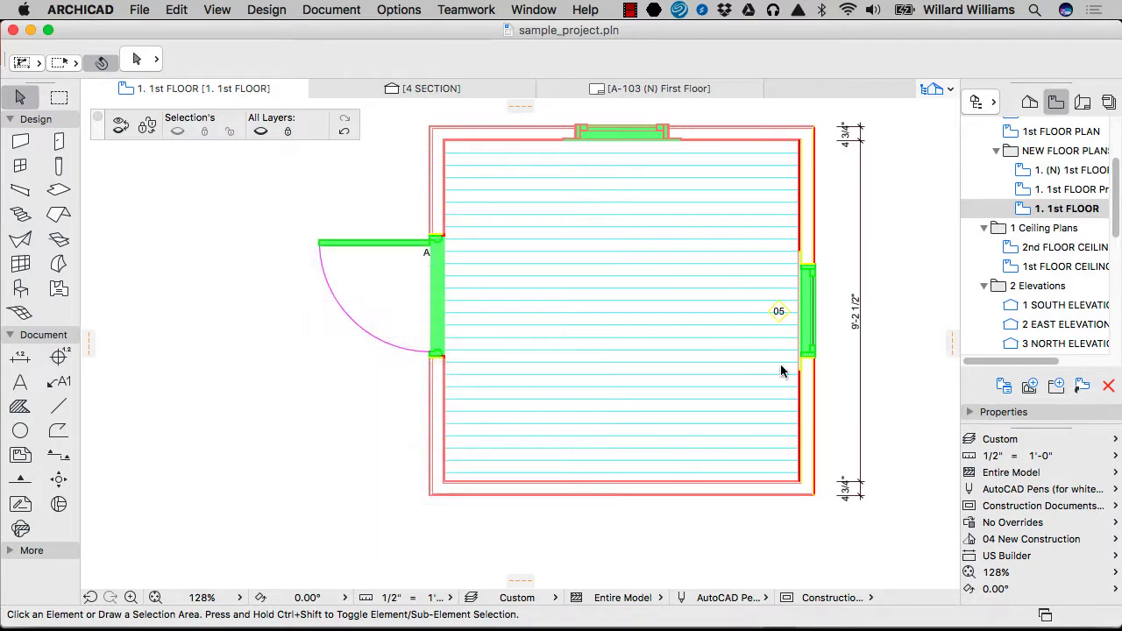
left_click(593, 239)
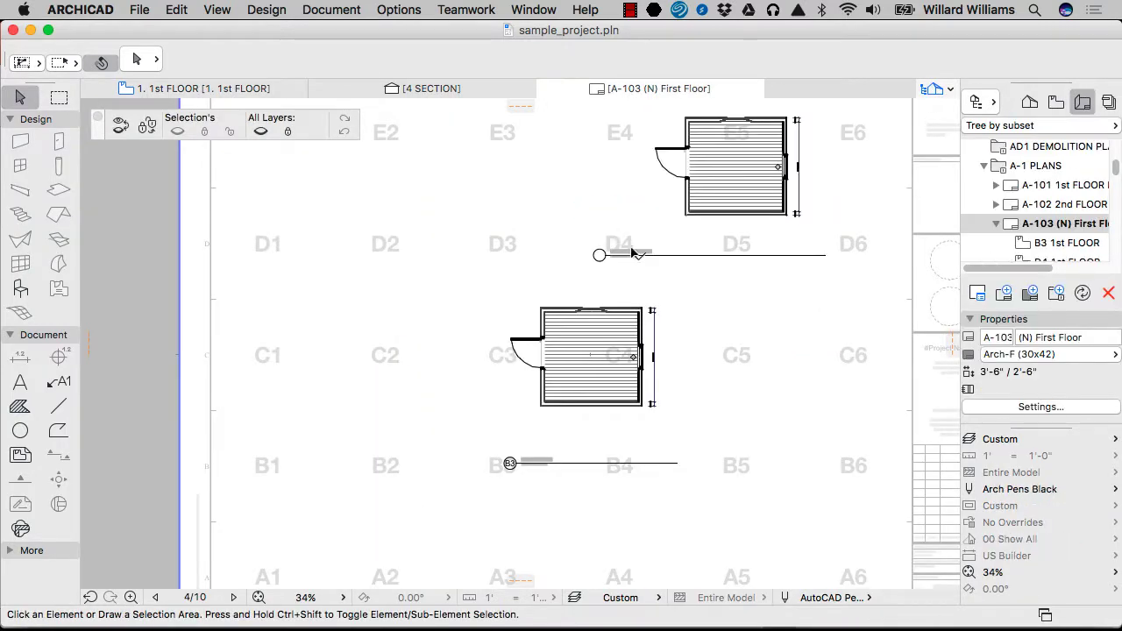
Crop the left frame edge of the upper 1st FLOOR drawing in toward the door swing
middle_click_drag(750, 238, 652, 285)
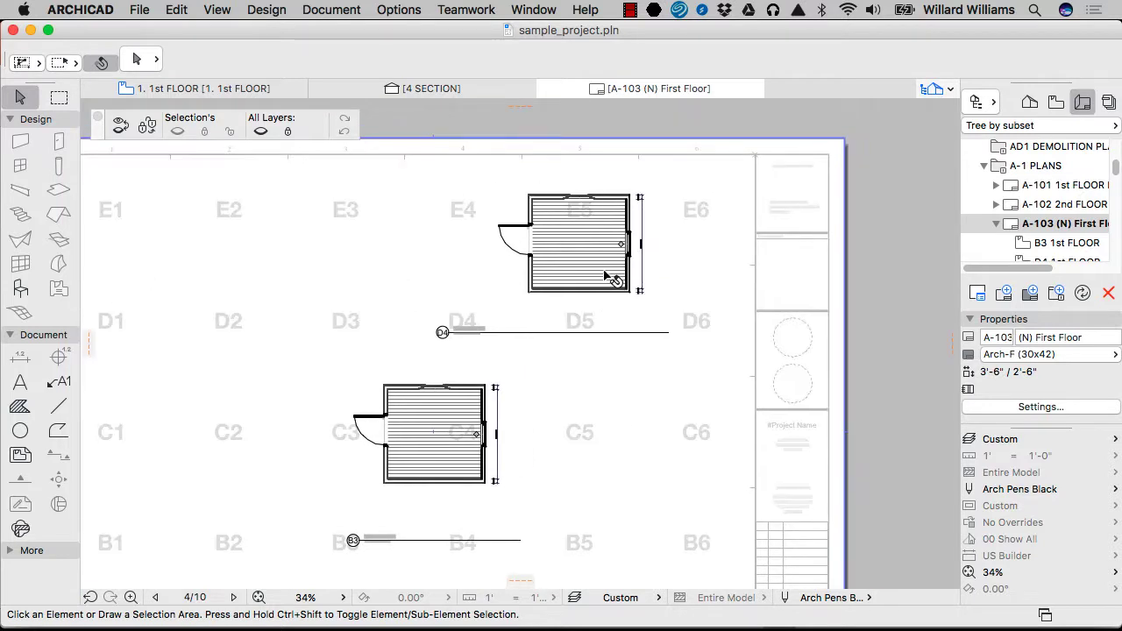
left_click(526, 279)
left_click(438, 277)
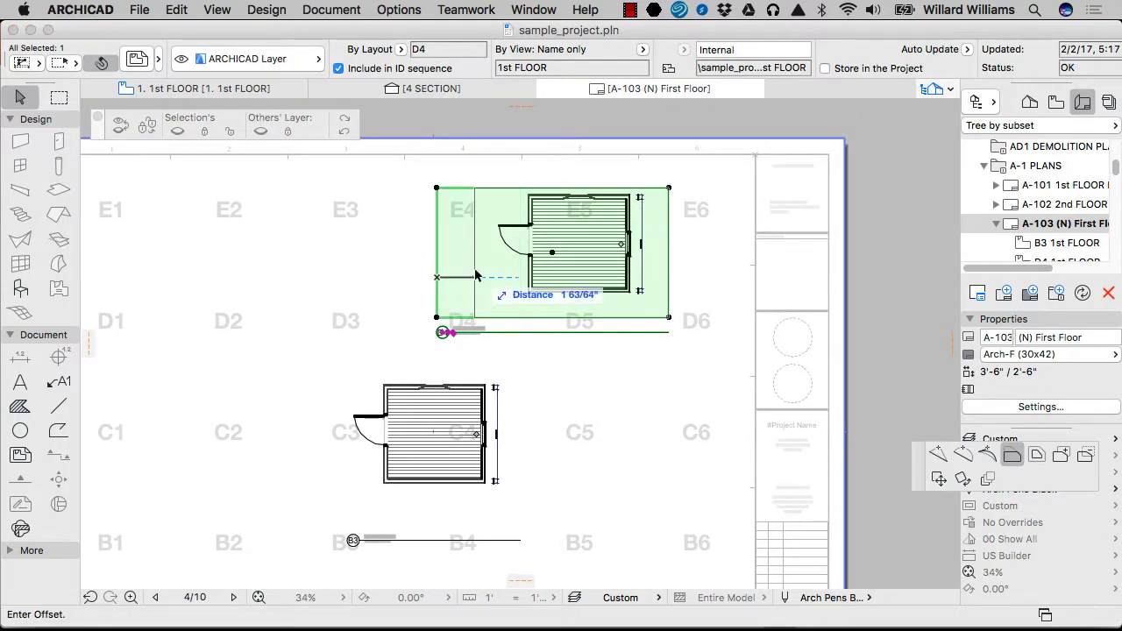
left_click(492, 271)
left_click(759, 264)
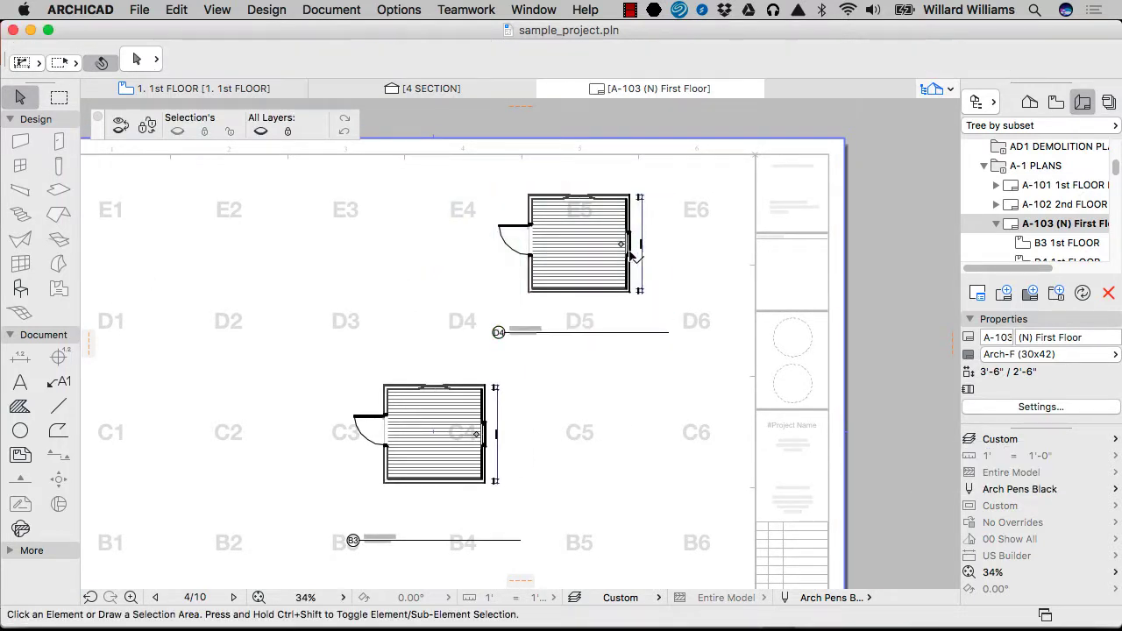
Move the second 1st FLOOR drawing down beside the centered one and delete it from the layout
left_click(585, 253)
left_click(580, 254)
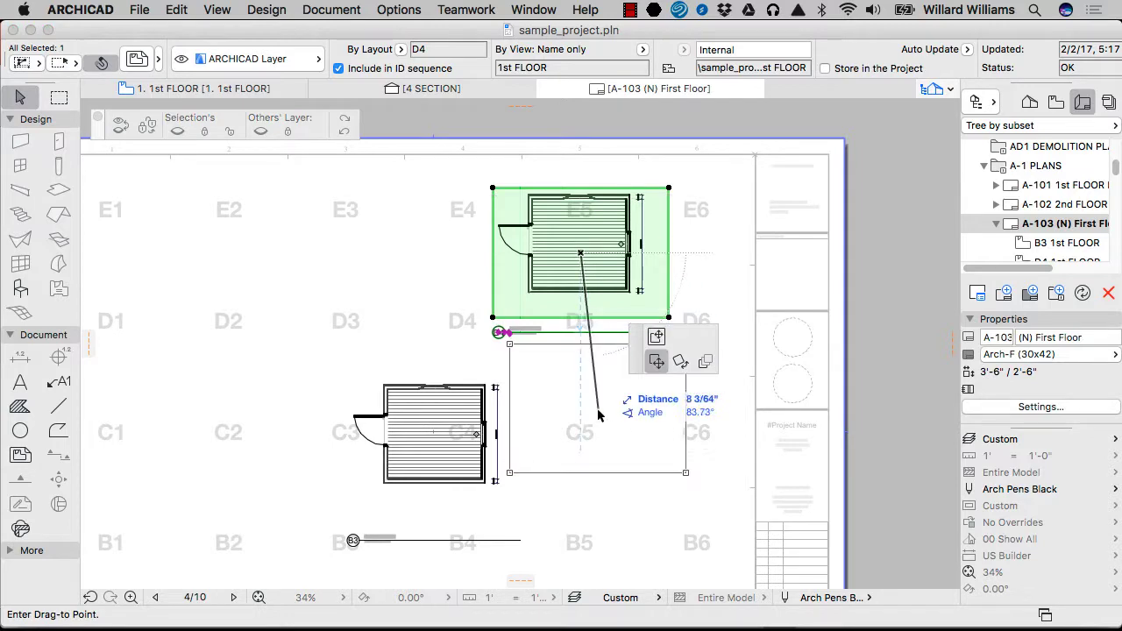
left_click(638, 435)
key("Delete")
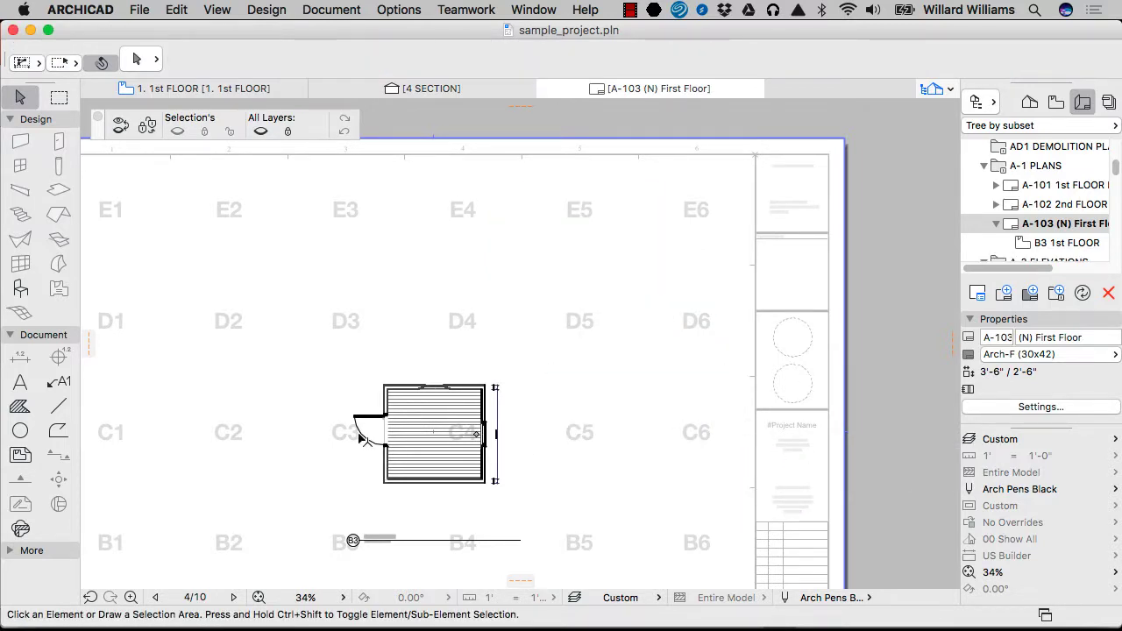
Move the 1st FLOOR drawing about 1 19/32" to the right so the plan sits over grid cell C4
left_click(366, 440)
middle_click_drag(389, 497, 487, 416)
scroll(493, 384, "up", 7)
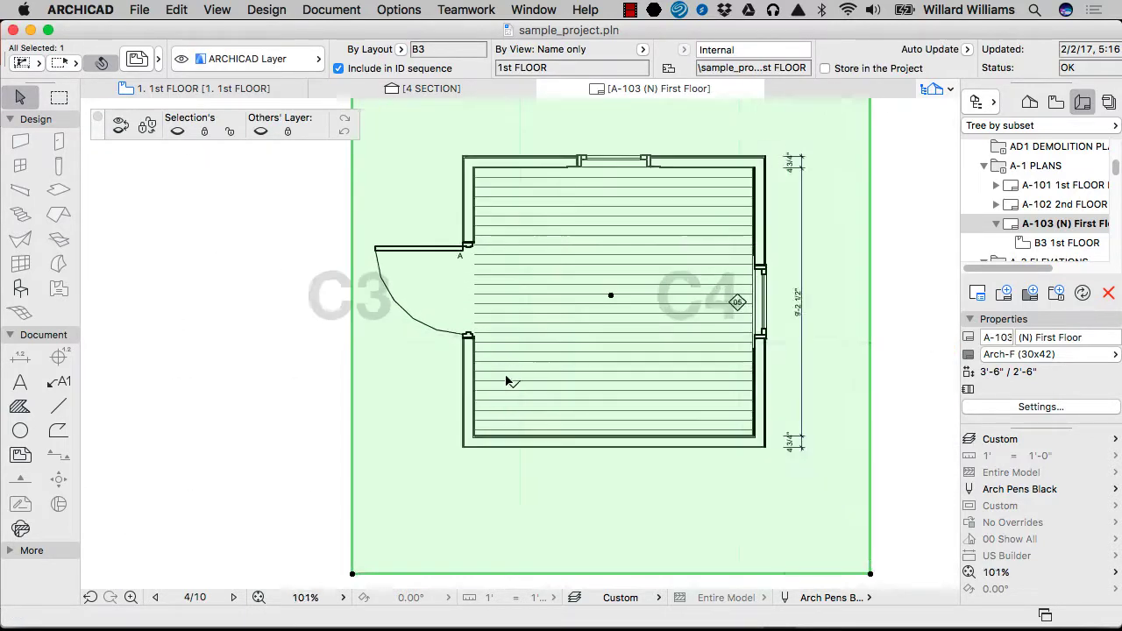
left_click(632, 279)
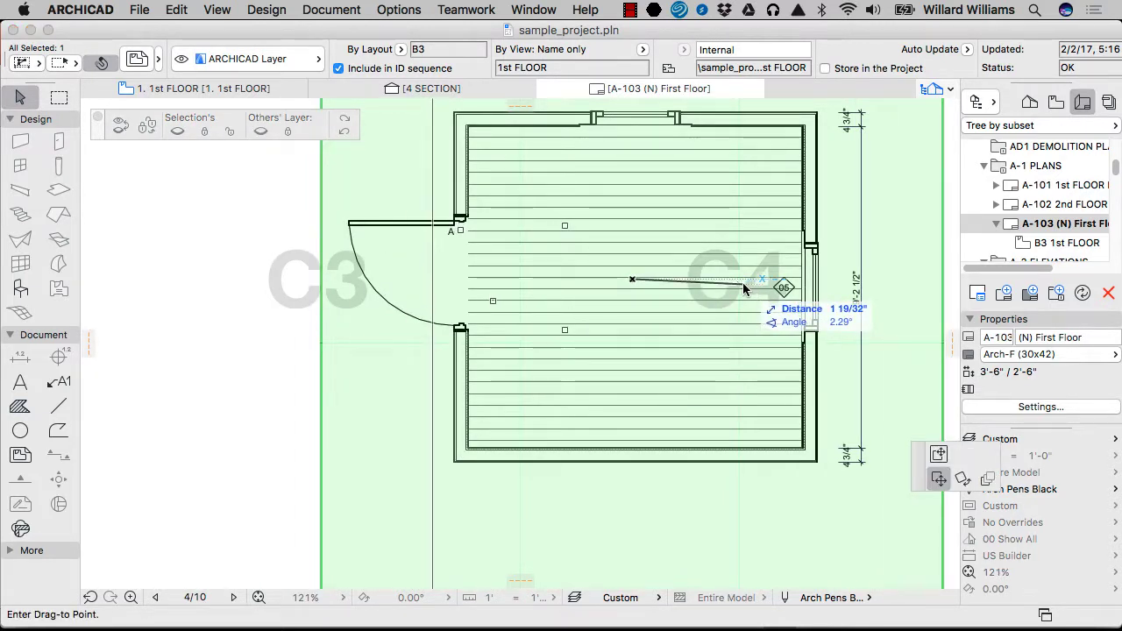
left_click(742, 282)
Crop the bottom frame edge of the 1st FLOOR drawing up to just below the plan's lower wall
scroll(657, 255, "down", 3)
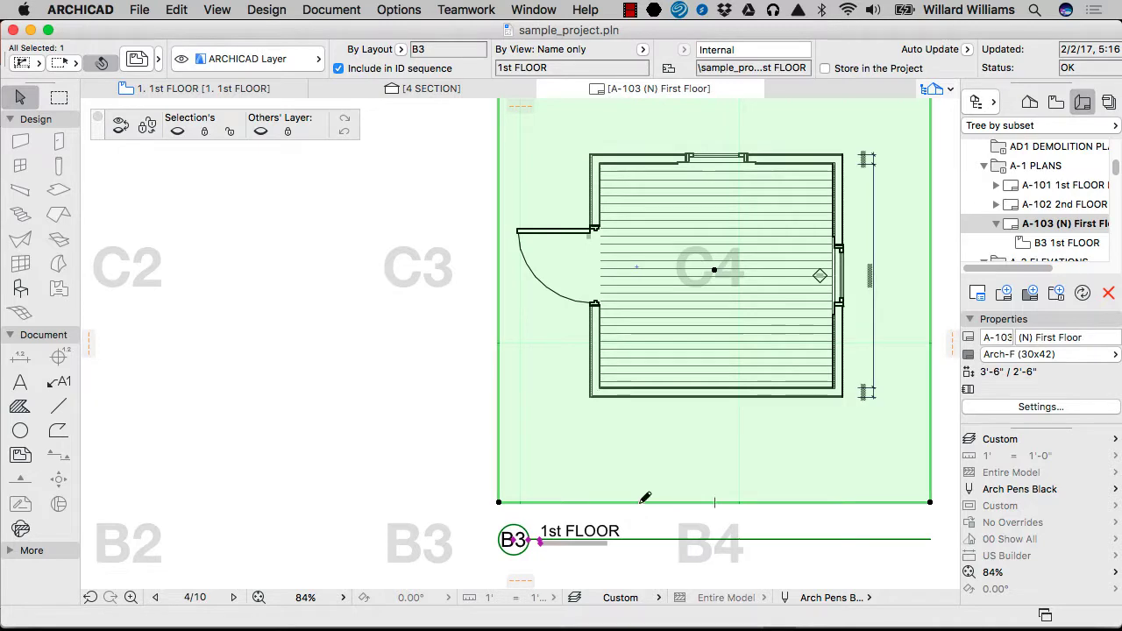
left_click(642, 502)
left_click(642, 459)
left_click(641, 460)
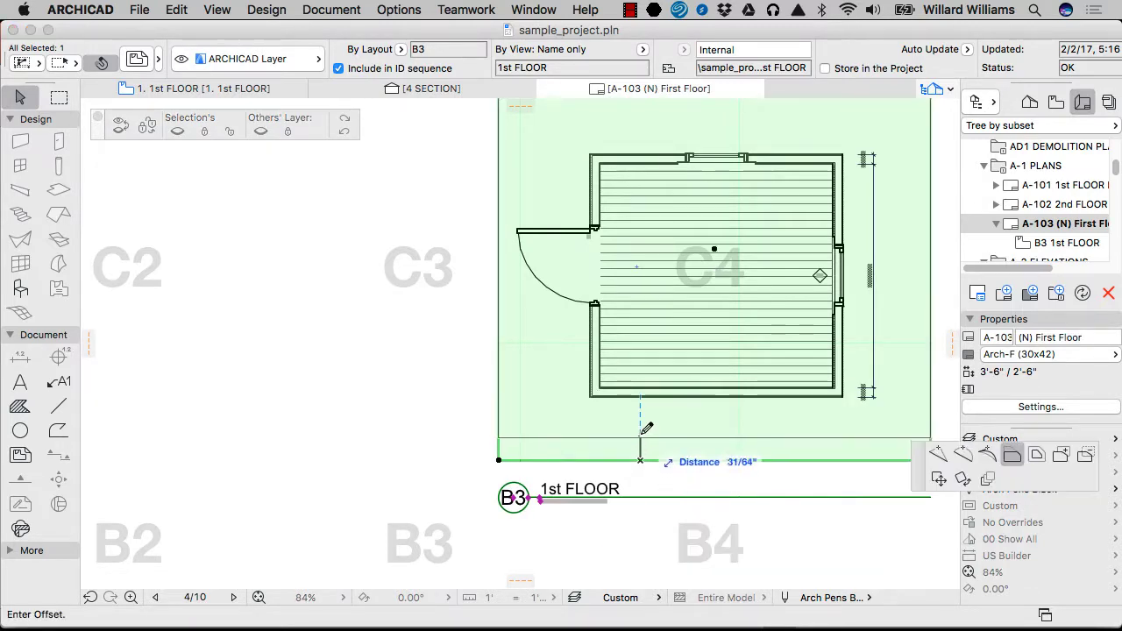
left_click(642, 427)
Move the cropped 1st FLOOR drawing about 1'-1" diagonally up and right so its lower-left corner falls in cell D5
scroll(497, 488, "down", 4)
scroll(496, 489, "down", 3)
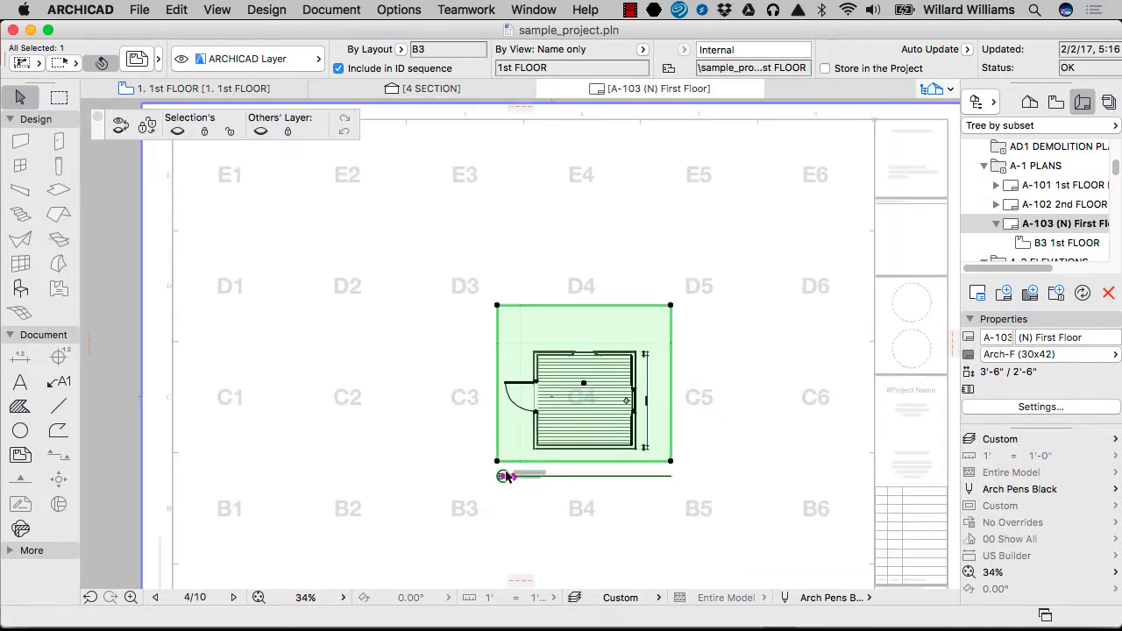
left_click(573, 399)
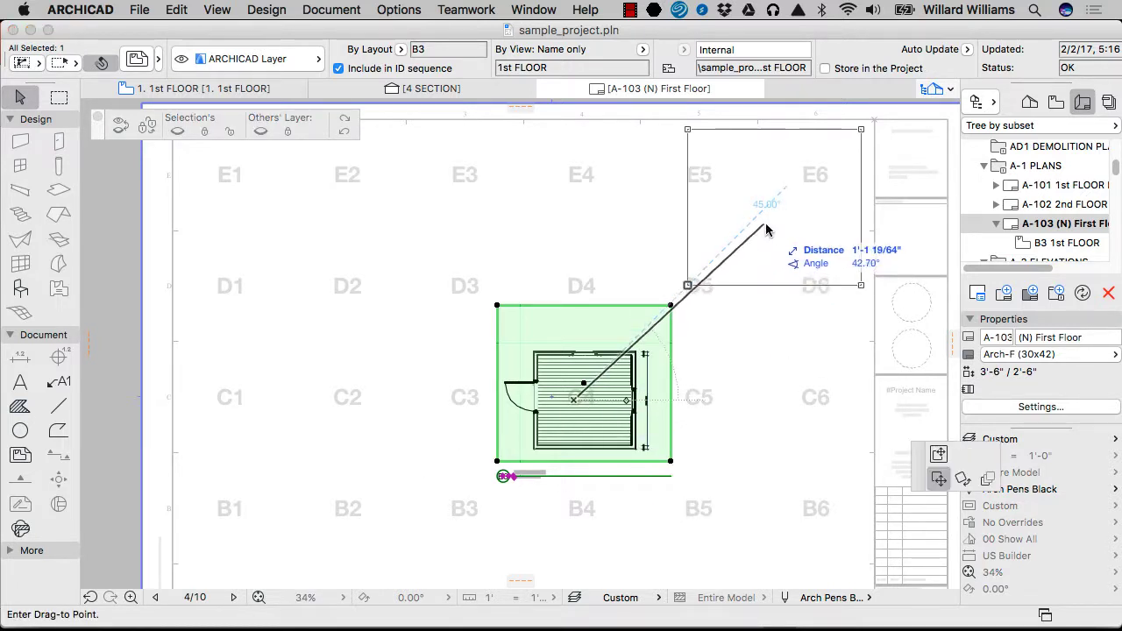
left_click(761, 235)
scroll(765, 290, "up", 8)
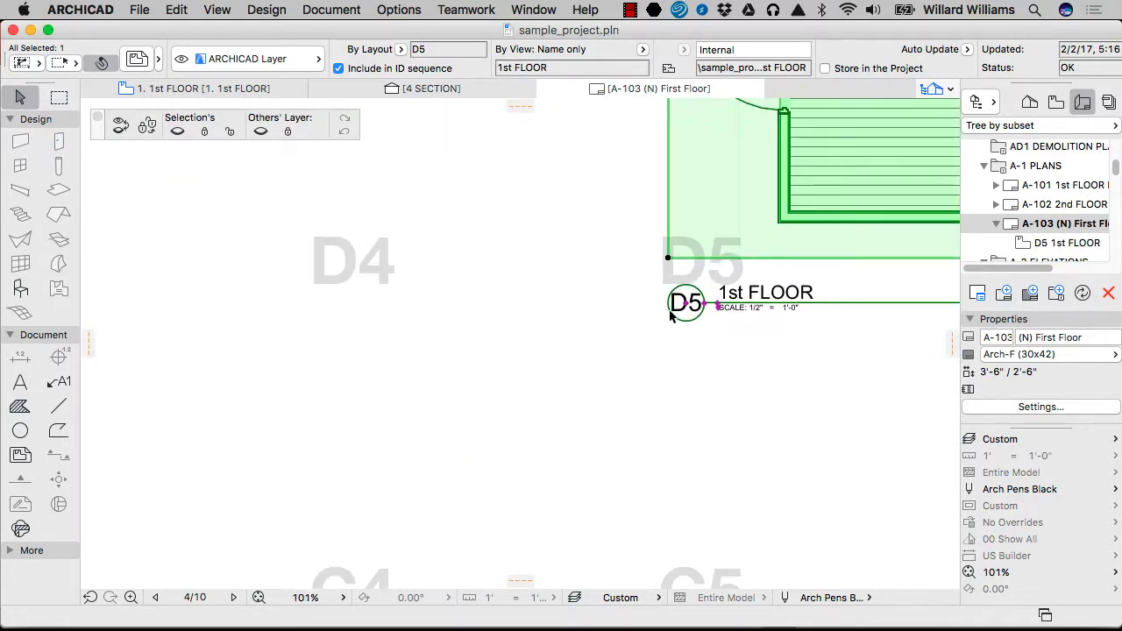
scroll(642, 319, "down", 3)
scroll(642, 313, "down", 2)
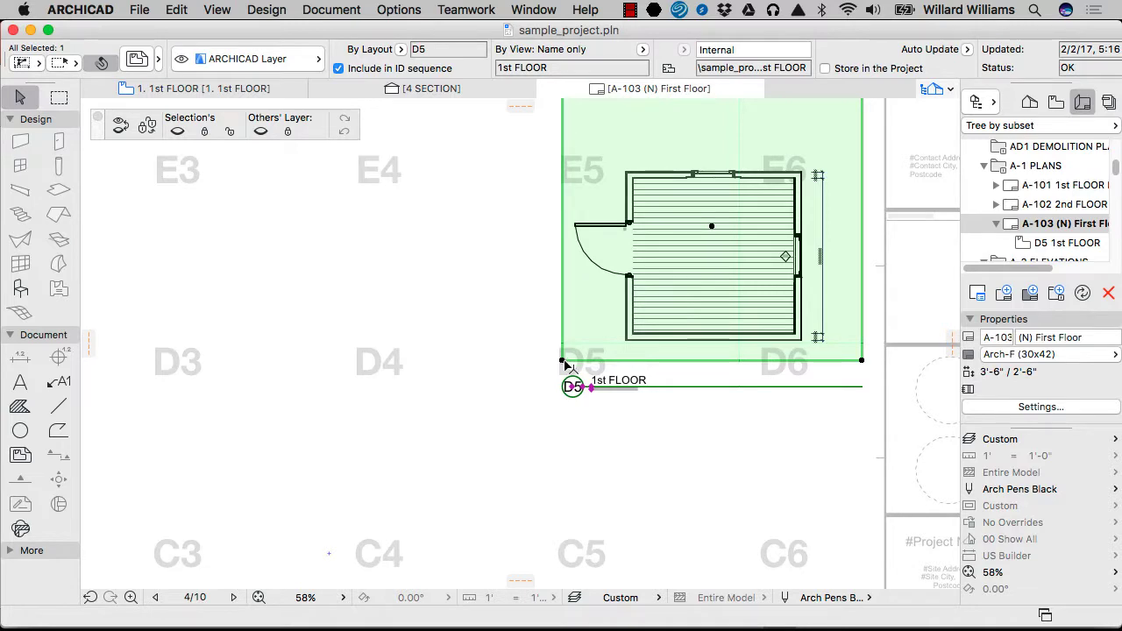
Review the 1st FLOOR drawing's frame and title settings
double_click(589, 343)
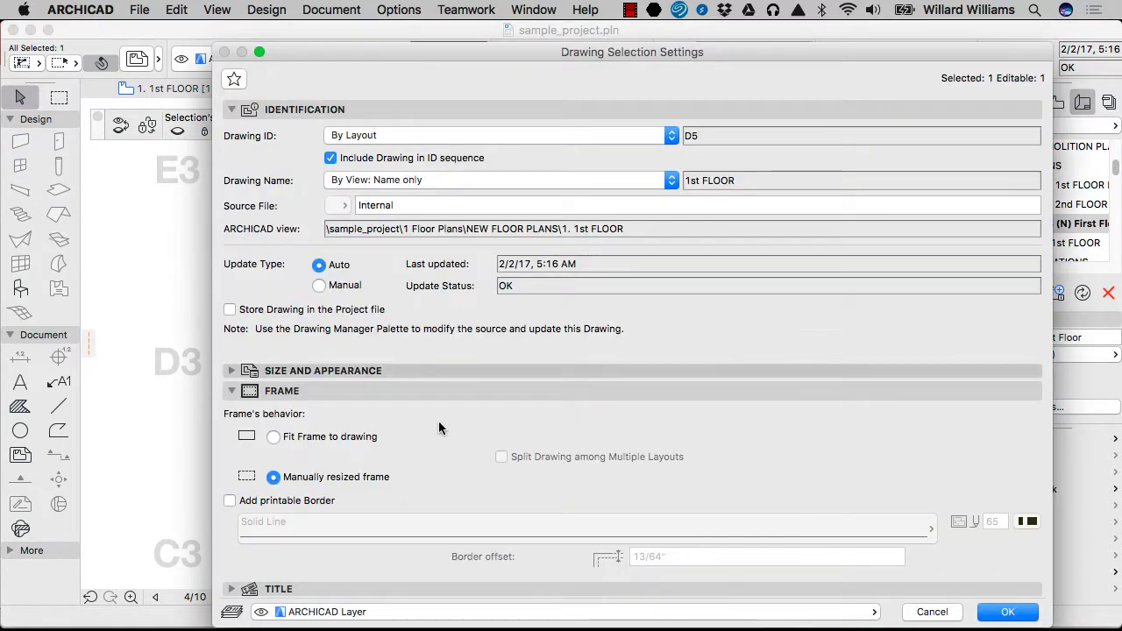
left_click(289, 589)
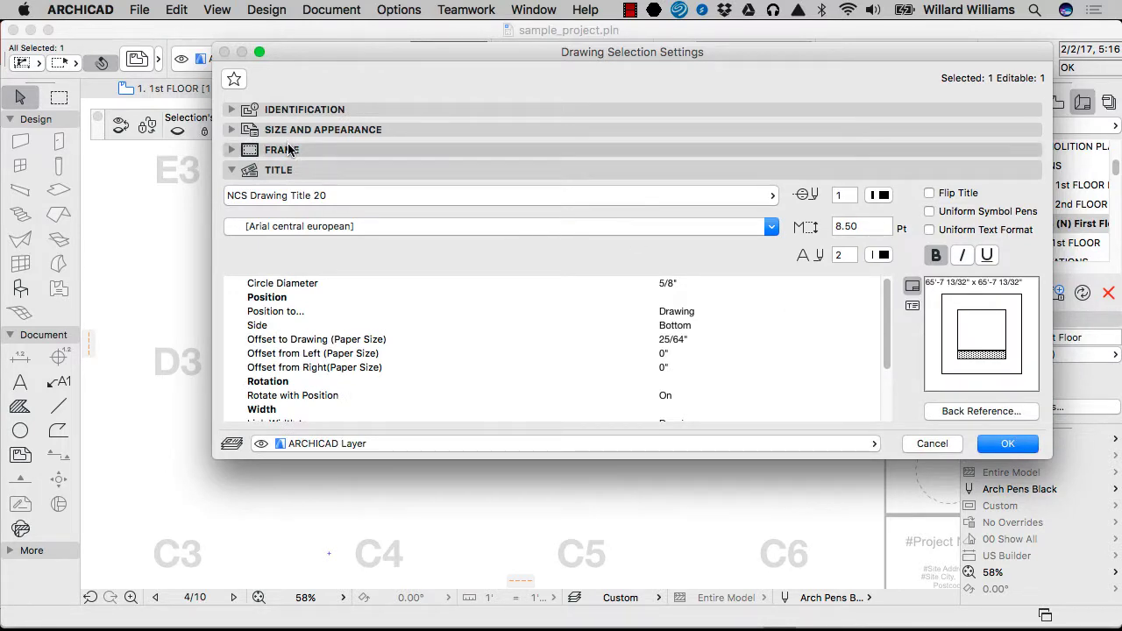
key("Return")
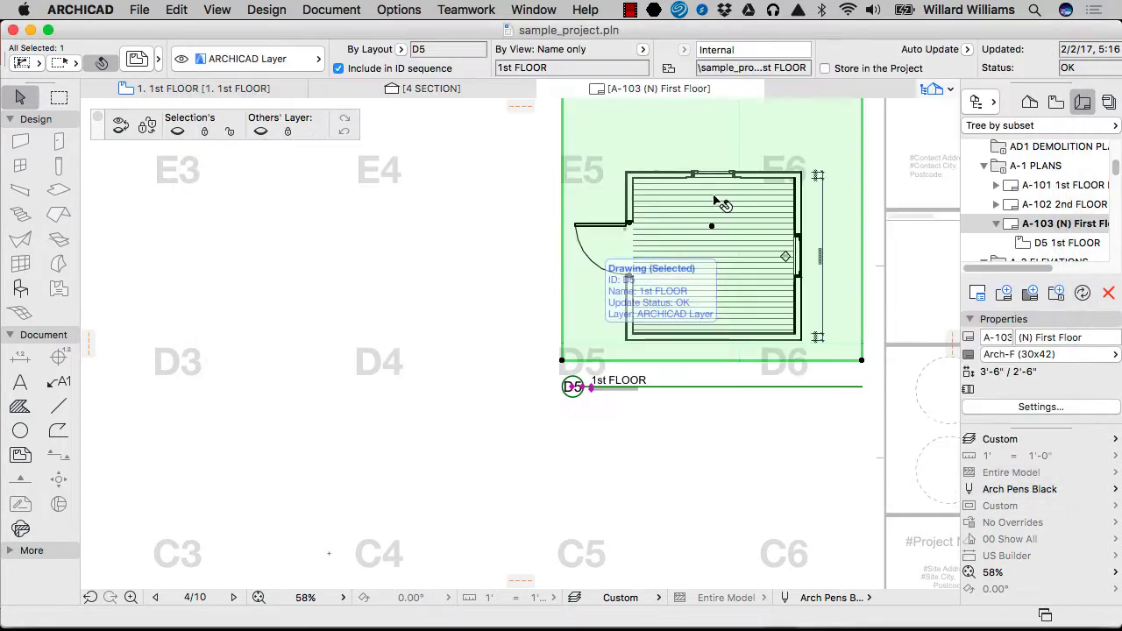
Deselect the drawing and open the master layout assigned to layout A-103
left_click(467, 250)
left_click(452, 274)
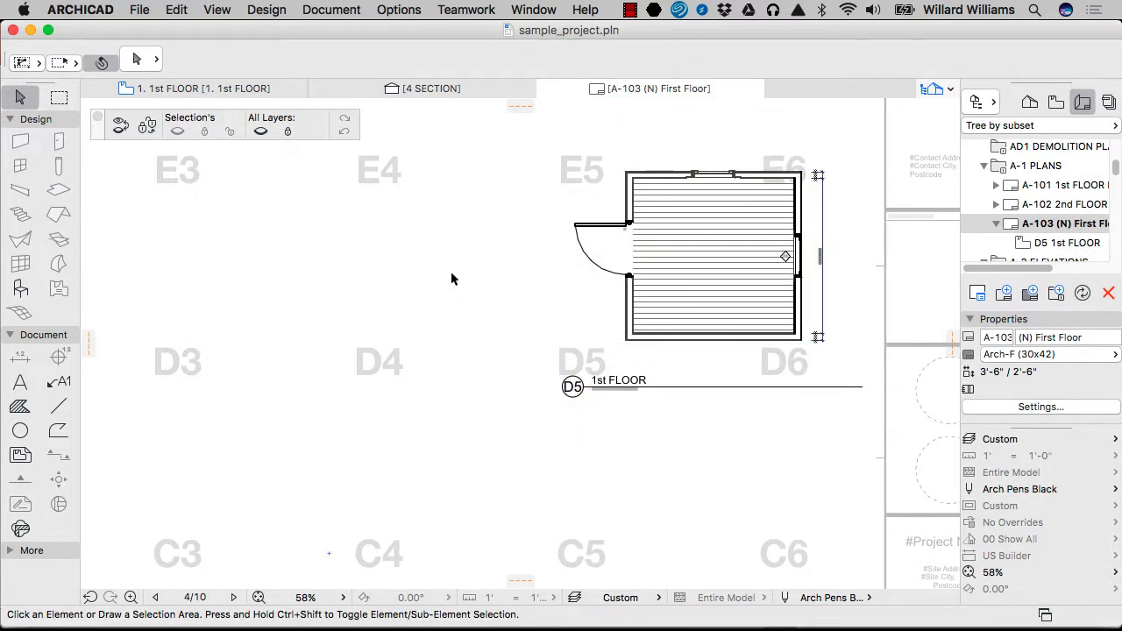
right_click(483, 274)
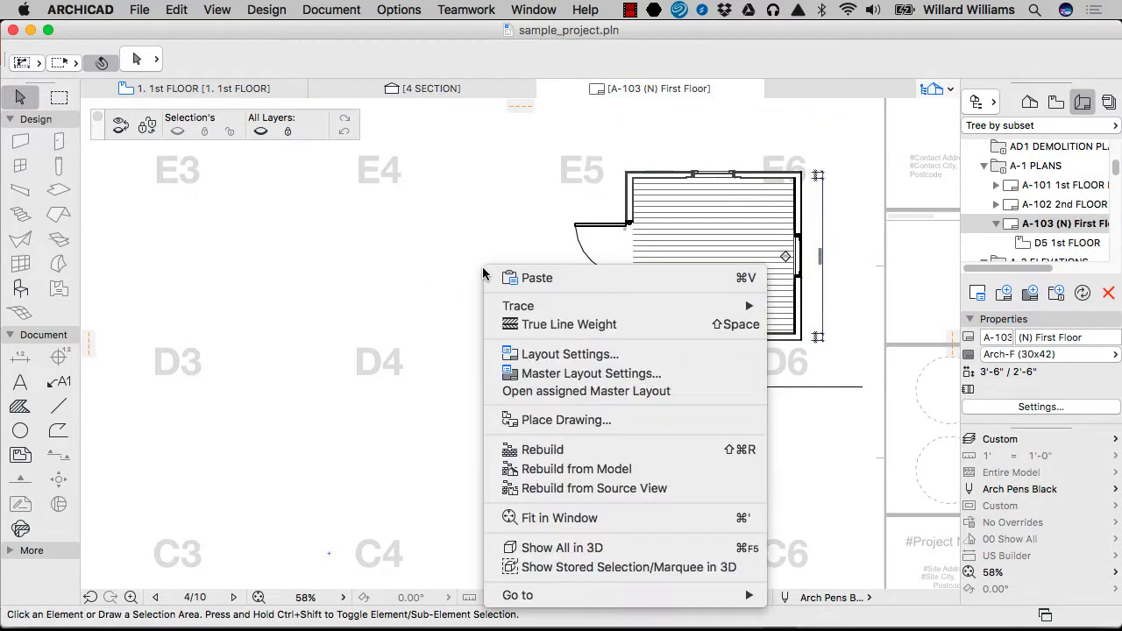
left_click(588, 391)
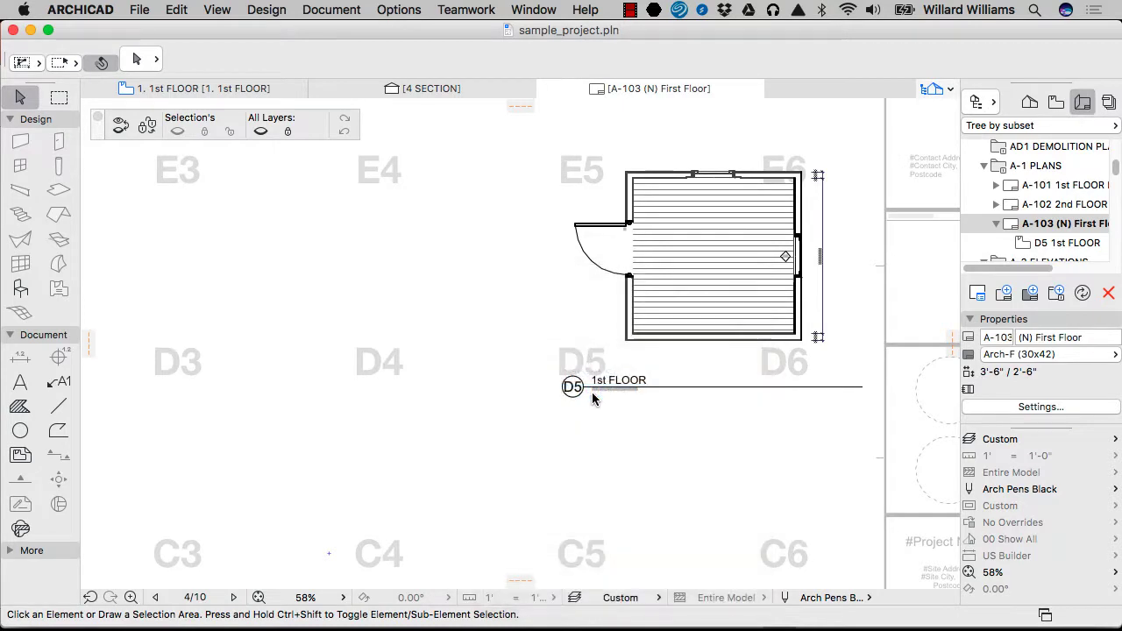
Review the grid setup in the settings of the Arch-F (30x42) master layout, including which cell supplies the drawing ID
right_click(540, 340)
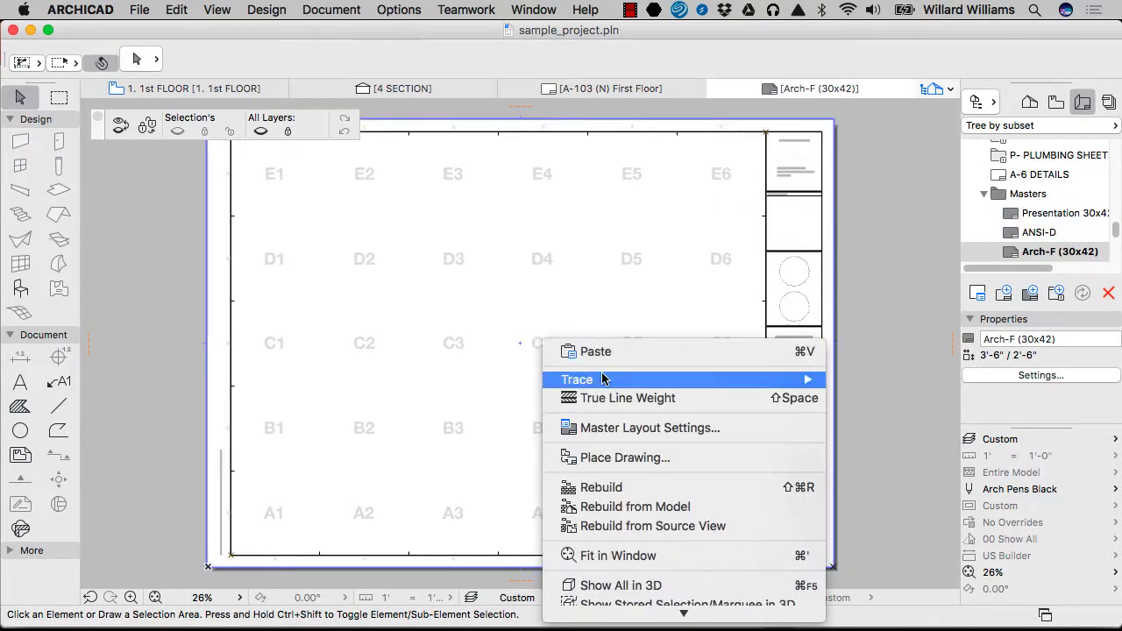
left_click(664, 428)
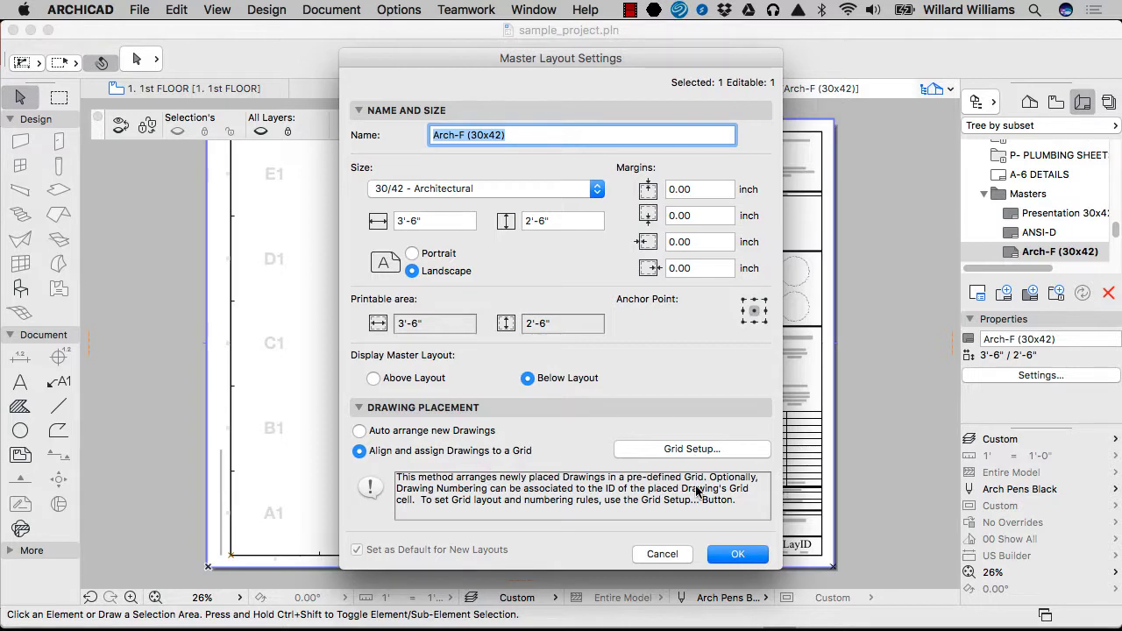
left_click(676, 453)
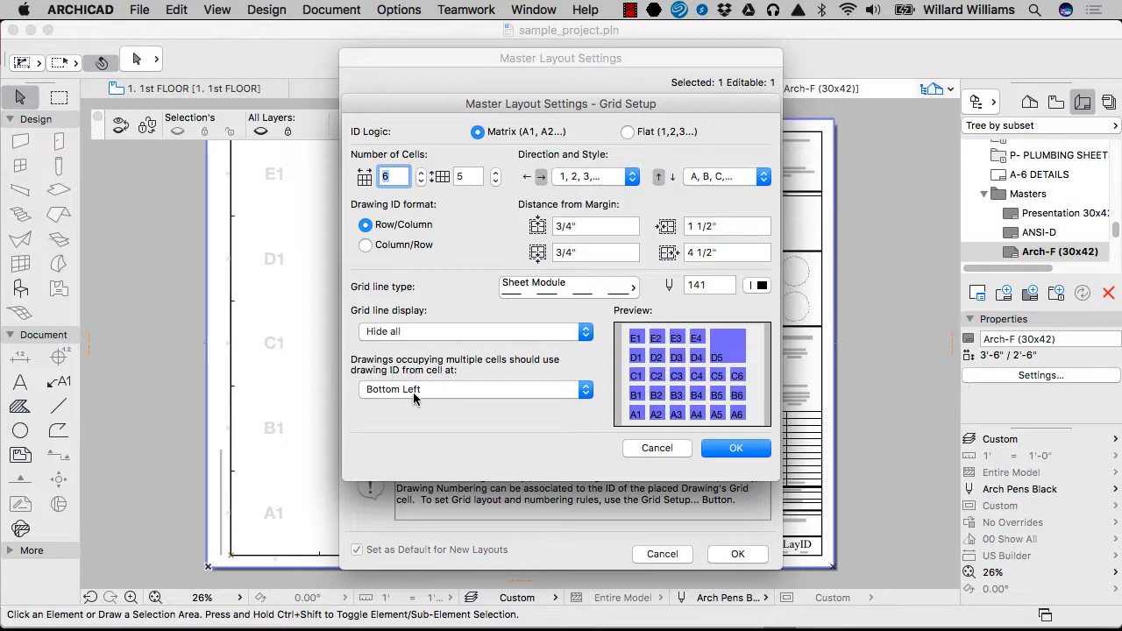
left_click(734, 448)
key("Return")
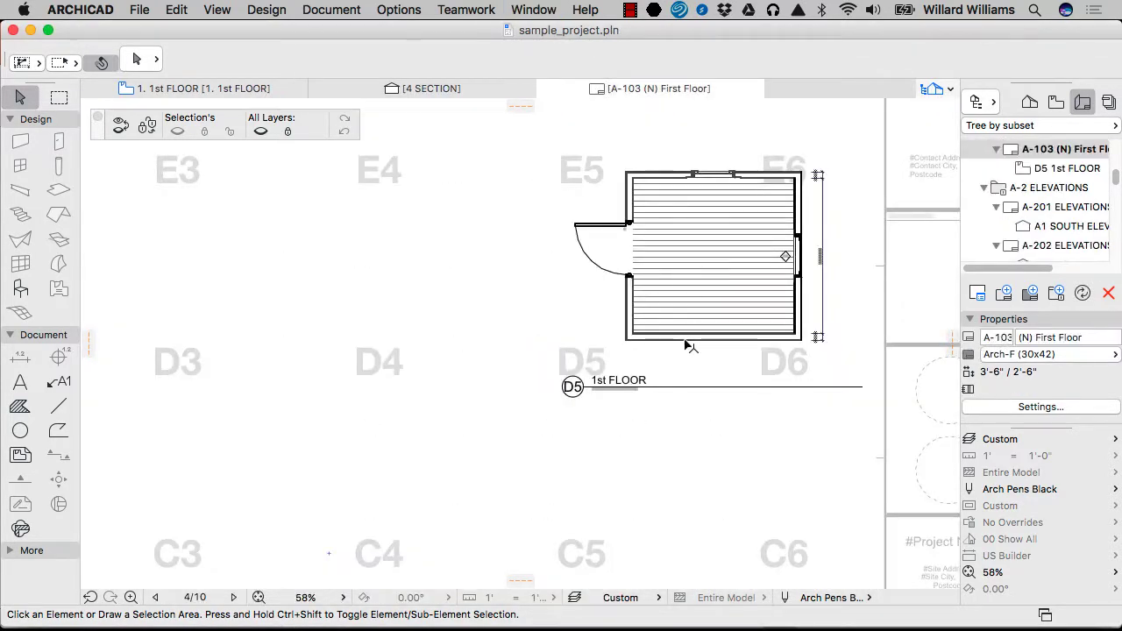
Examine how the 1st FLOOR drawing's frame corner on layout A-103 lines up with the grid cell that gives its ID
left_click(666, 344)
scroll(657, 341, "down", 5)
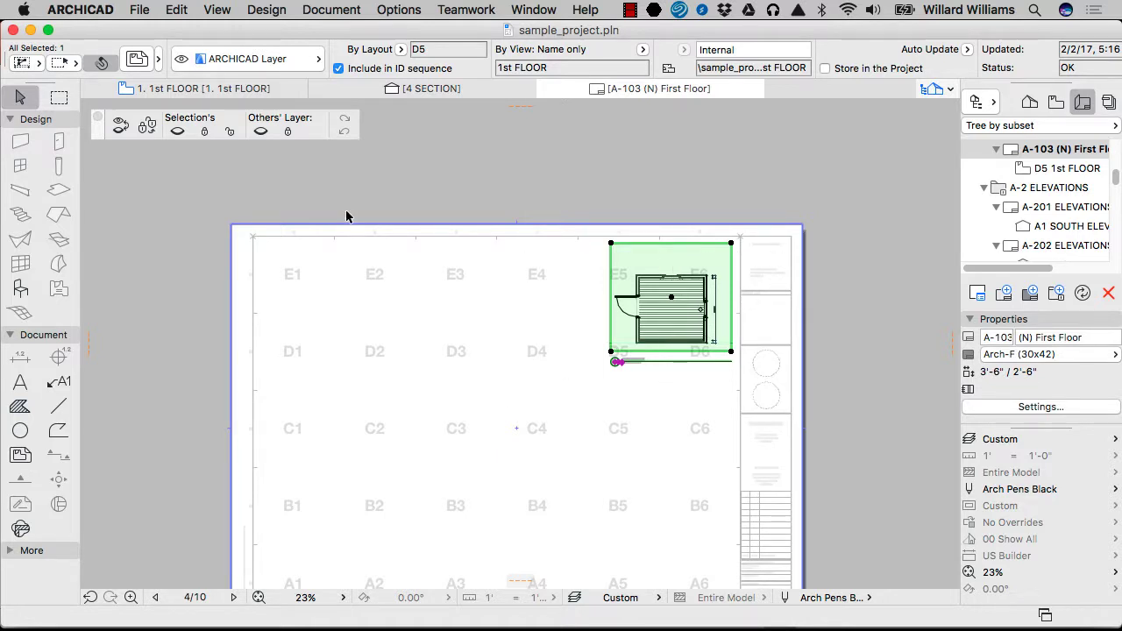
scroll(759, 453, "down", 5)
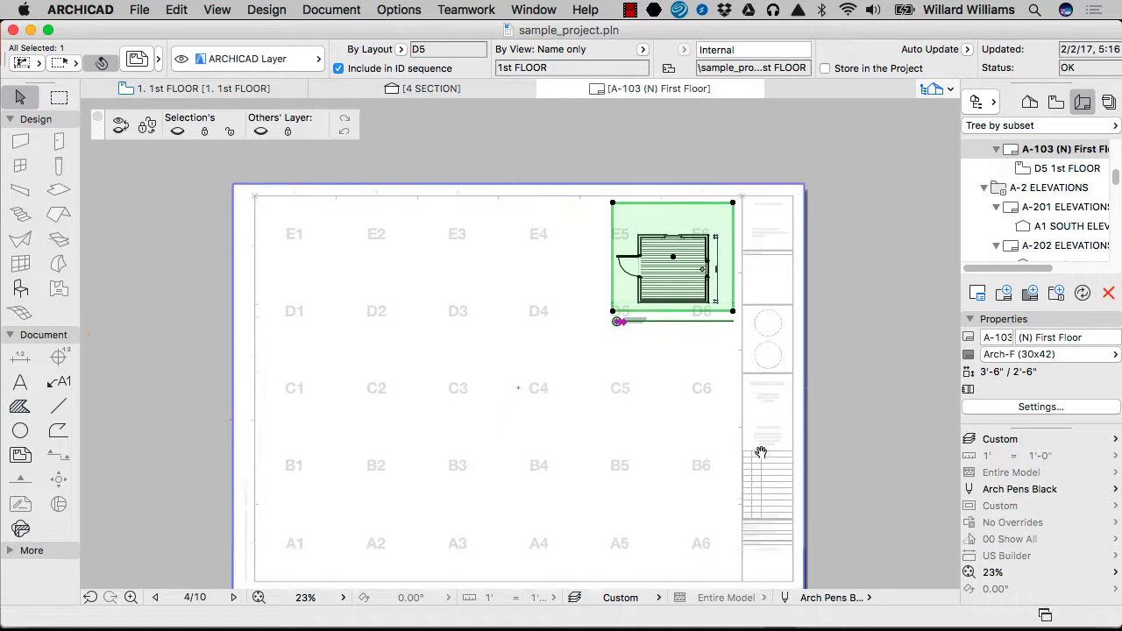
middle_click_drag(537, 275, 497, 548)
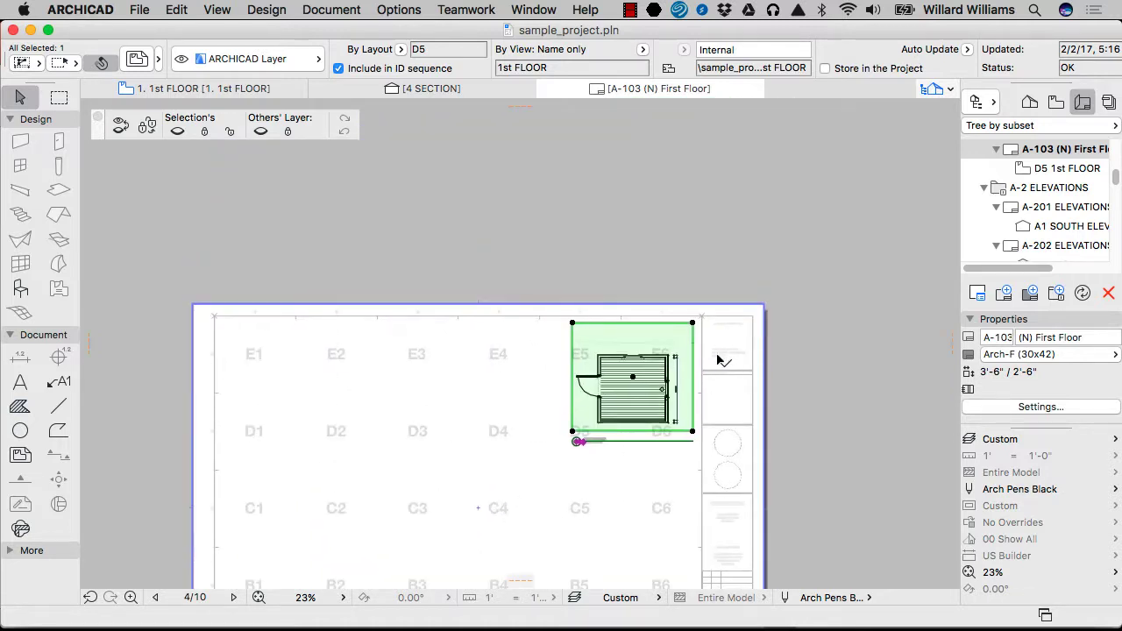
scroll(644, 367, "up", 2)
scroll(634, 471, "up", 3)
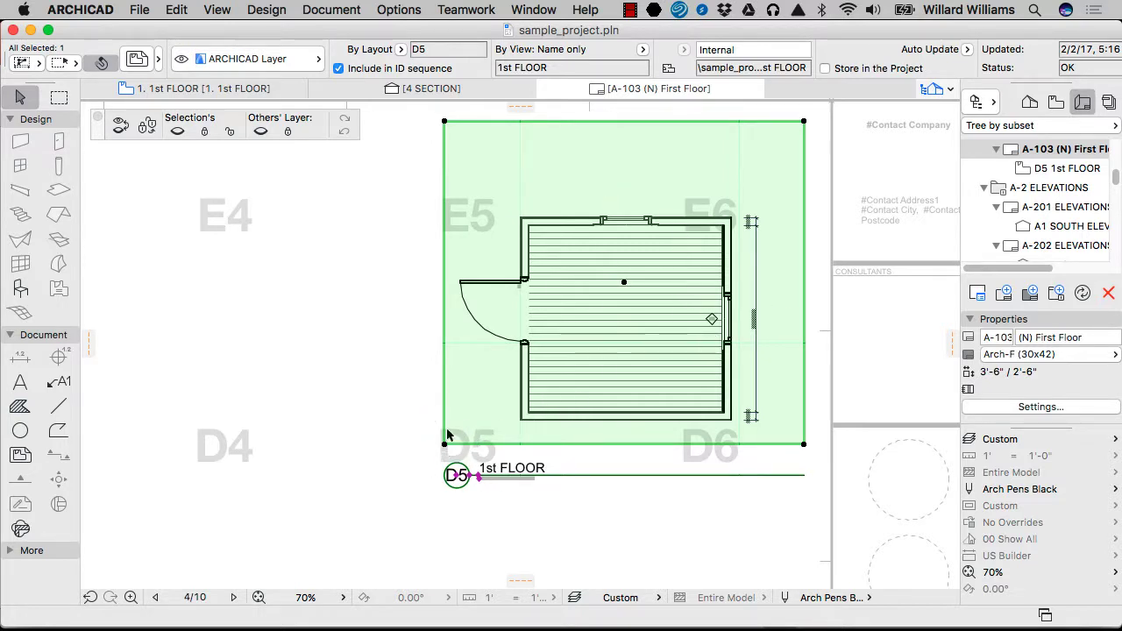
left_click(412, 375)
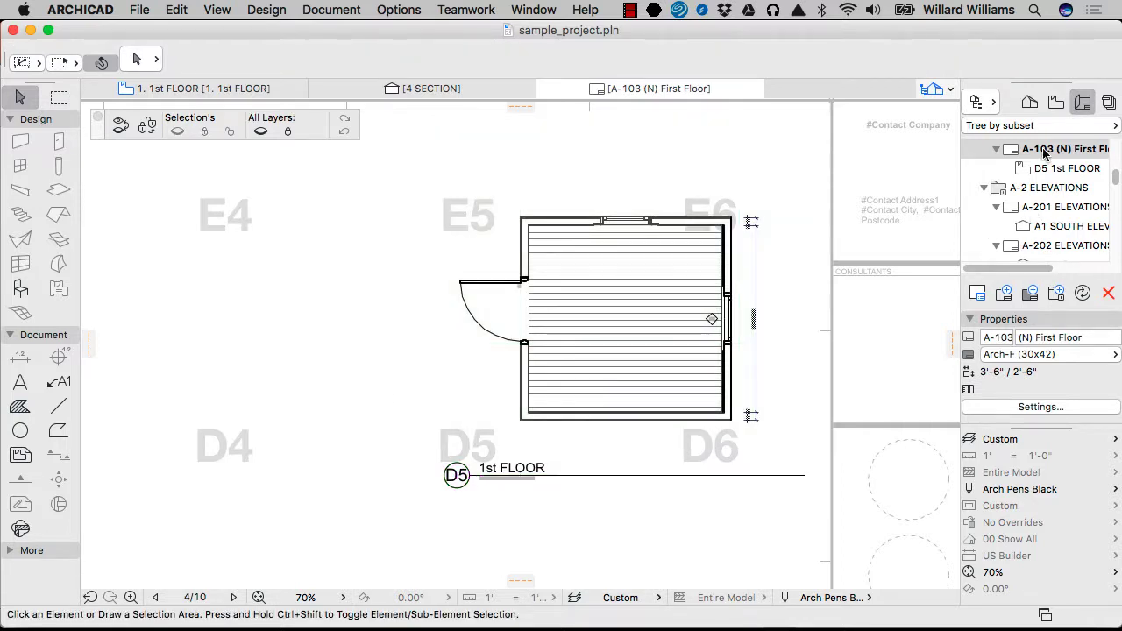
Look through the master layouts listed in the Masters folder of the layout book
left_click_drag(1115, 176, 1117, 248)
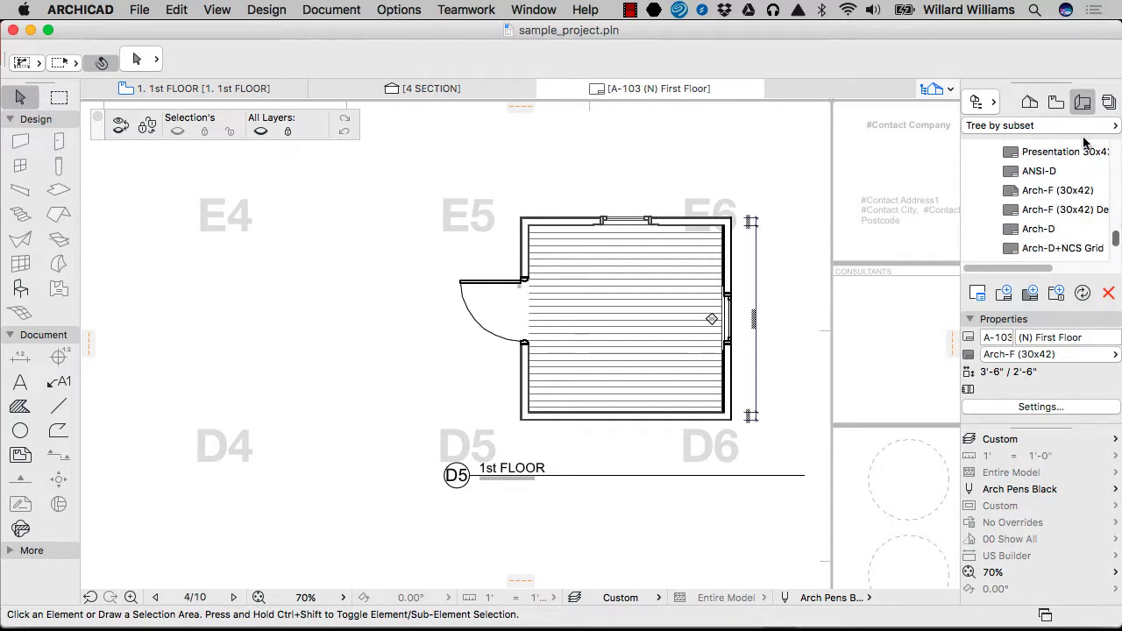
scroll(1081, 158, "down", 5)
scroll(1079, 175, "up", 5)
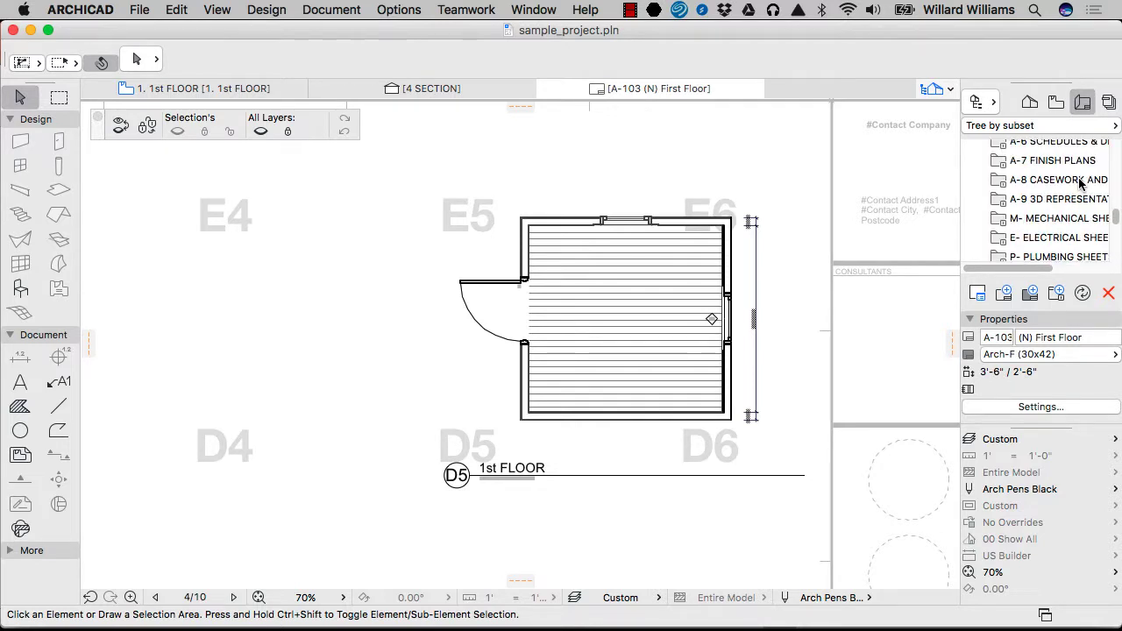
scroll(1079, 184, "down", 2)
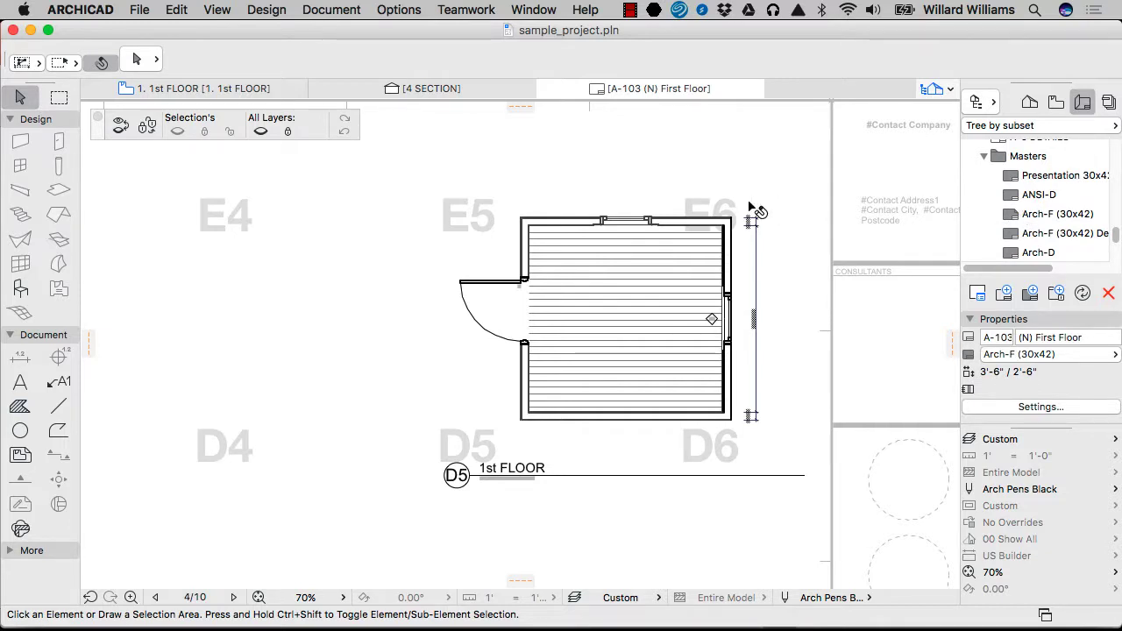
right_click(143, 250)
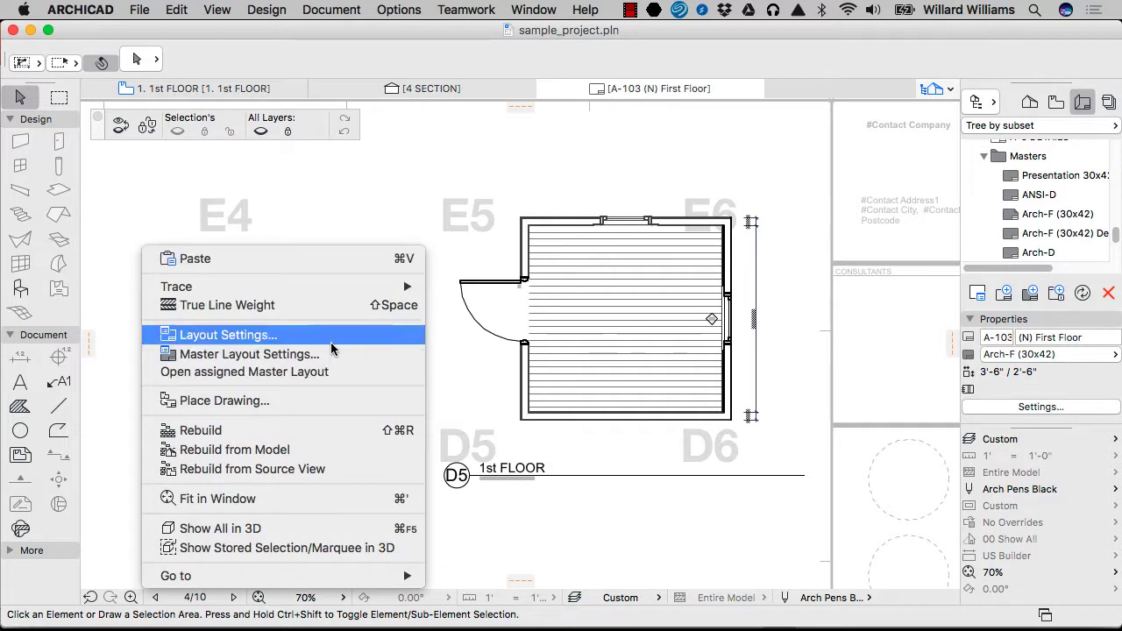
left_click(837, 227)
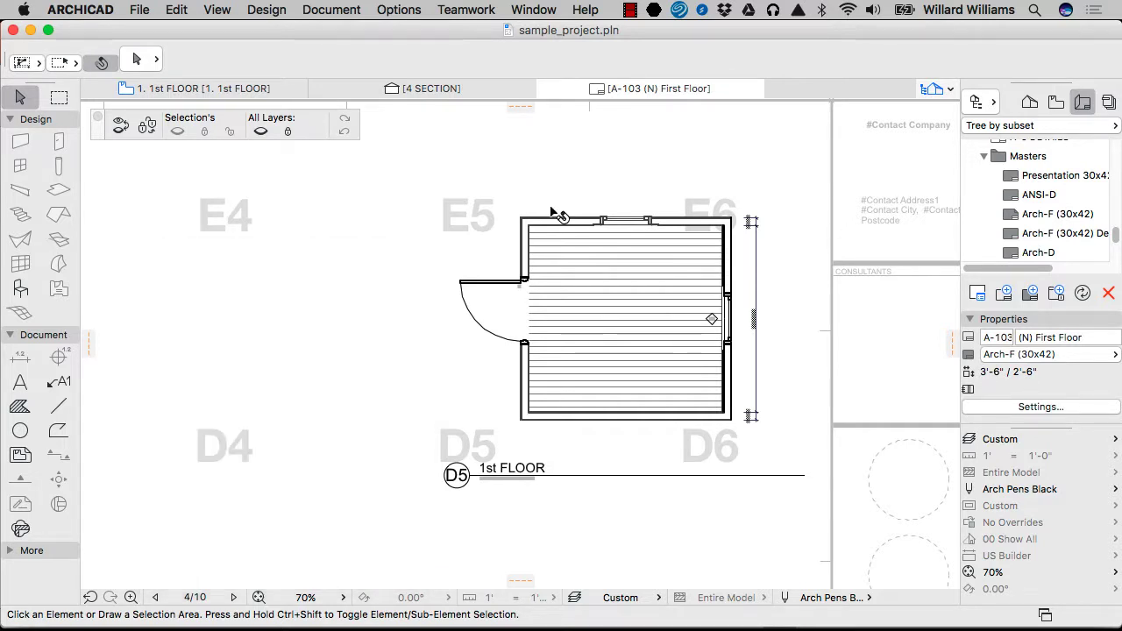
left_click_drag(1116, 235, 1114, 238)
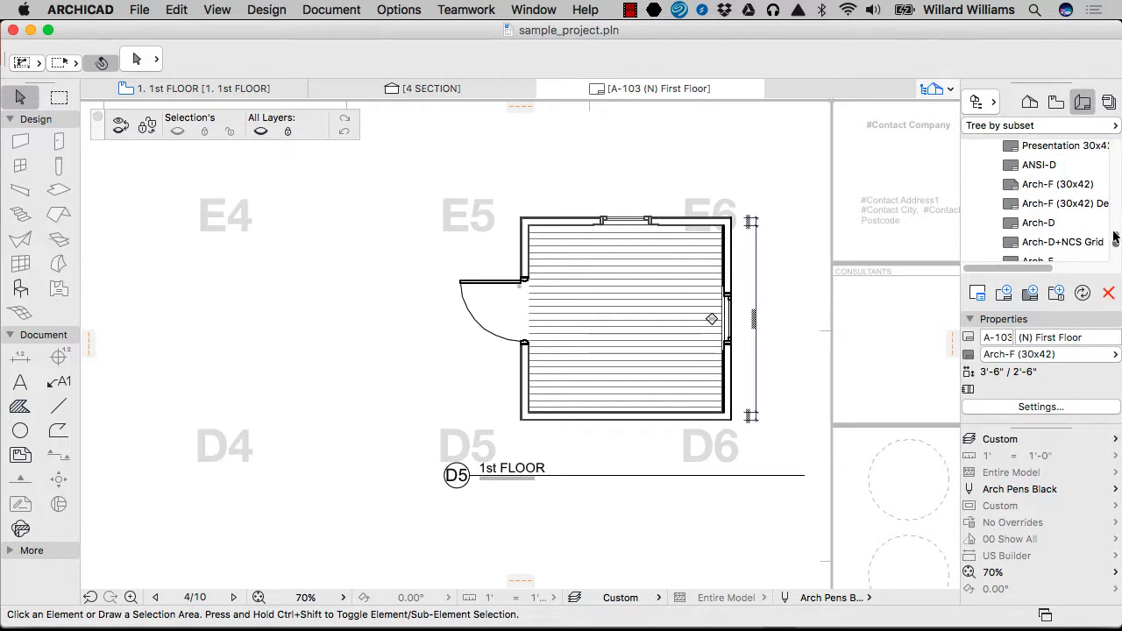
mouse_move(1114, 237)
left_mouse_down()
mouse_move(1115, 226)
mouse_move(1115, 248)
left_mouse_up()
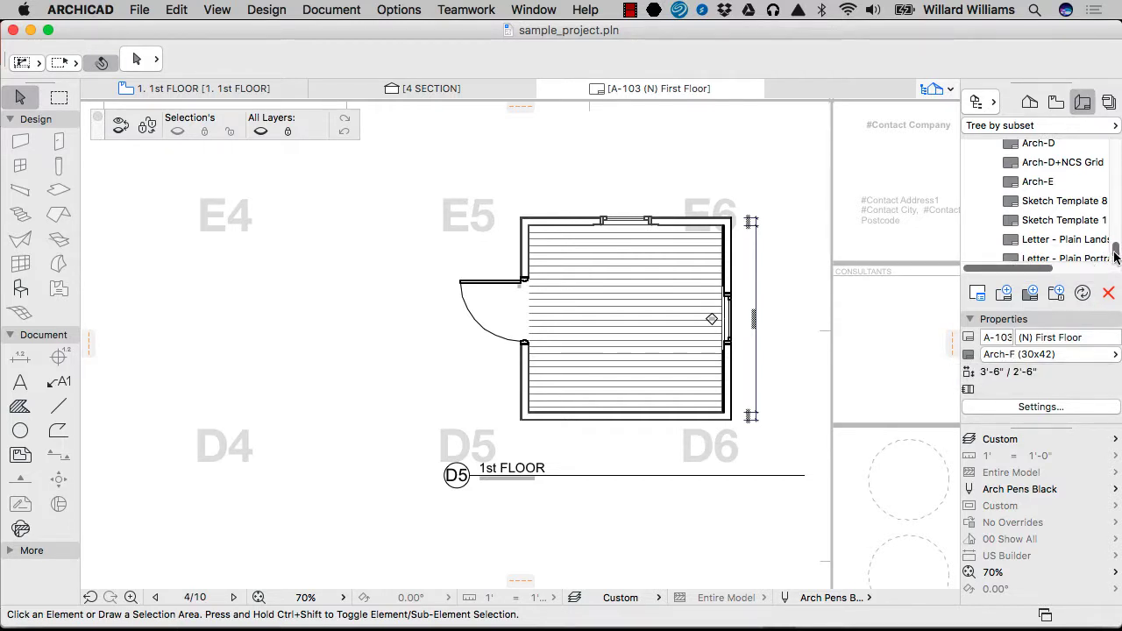
scroll(1116, 255, "up", 5)
Open the grid setup of the Arch-F (30x42) Detail Grid master layout
left_click(1041, 217)
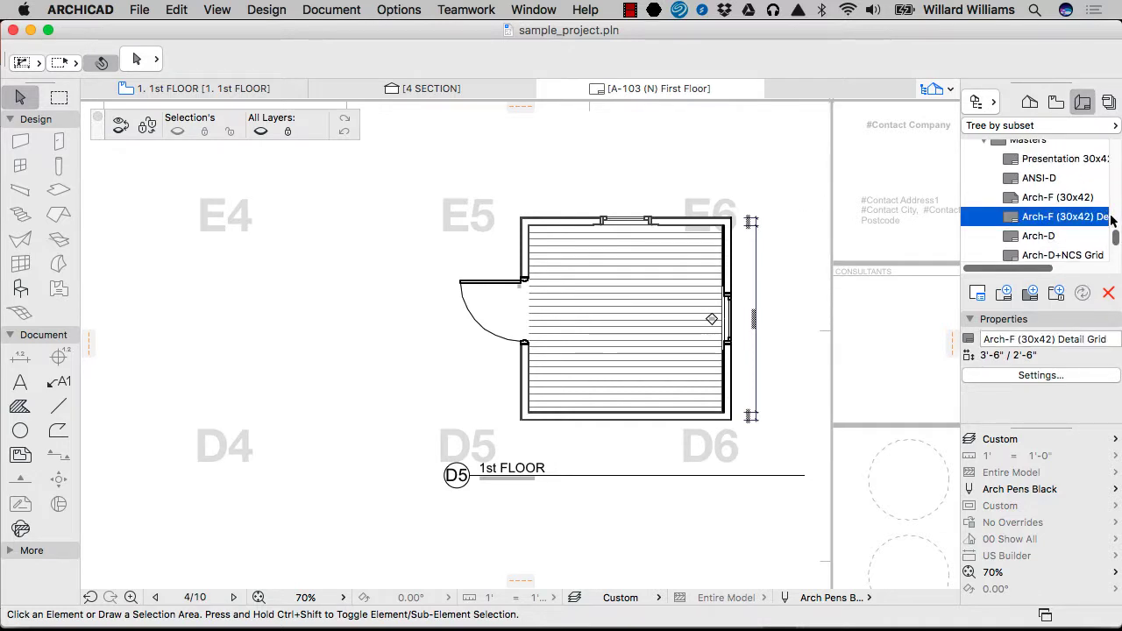
left_click(1060, 198)
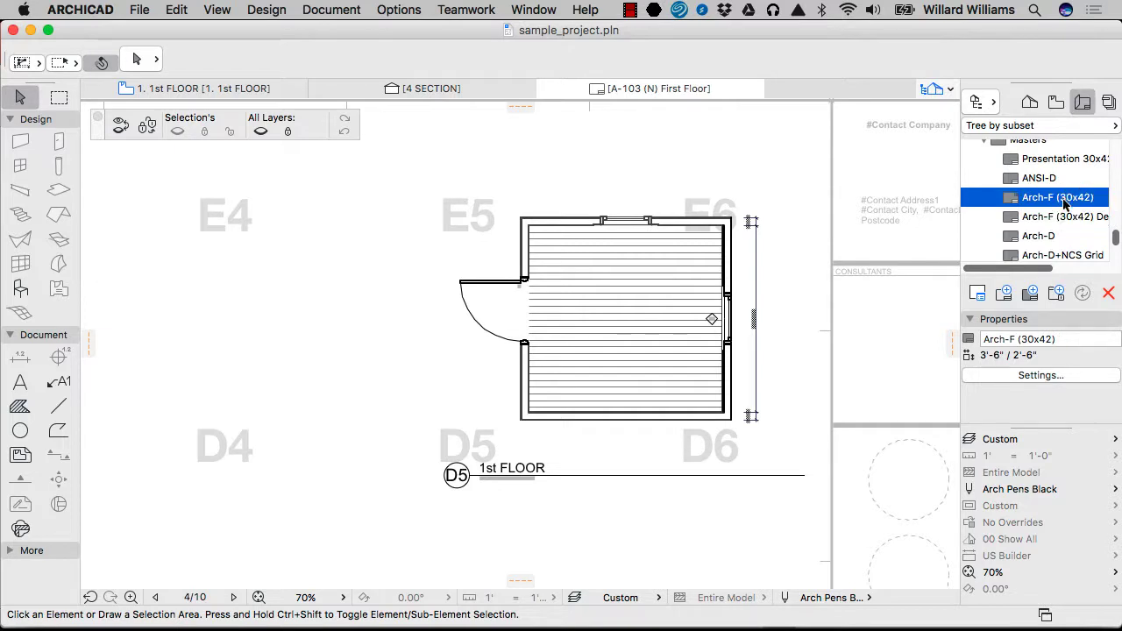
left_click(1060, 217)
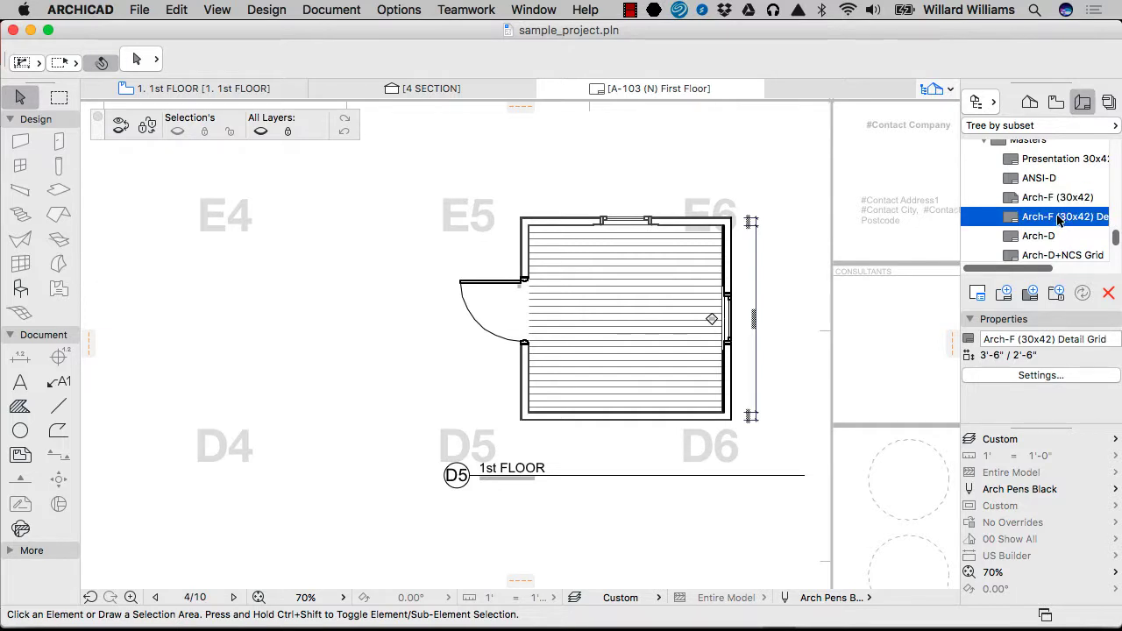
right_click(1057, 217)
left_click(886, 150)
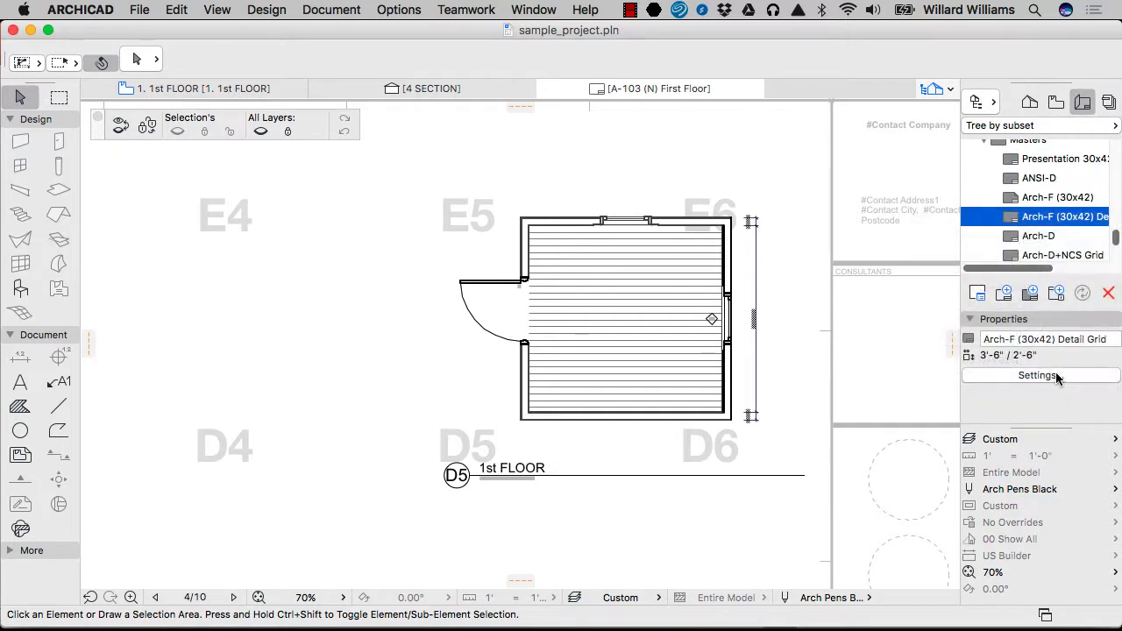
left_click(1055, 375)
left_click(622, 452)
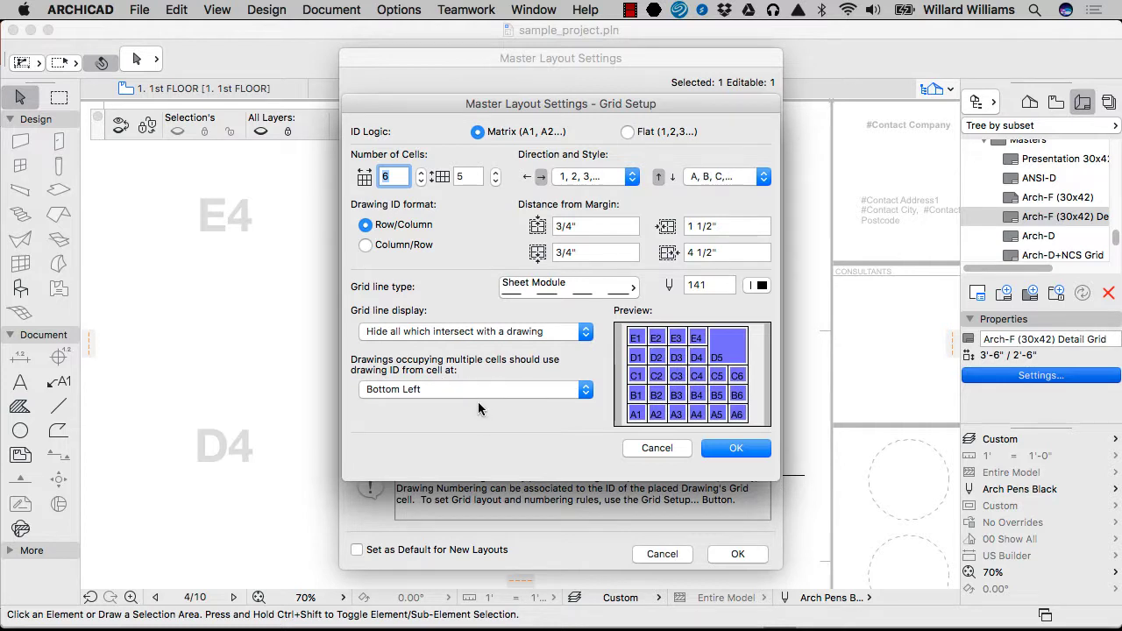
Set the Arch-F (30x42) Detail Grid master layout to take multi-cell drawing IDs from the Top Right cell, and check the 1st FLOOR drawing's ID
left_click(478, 394)
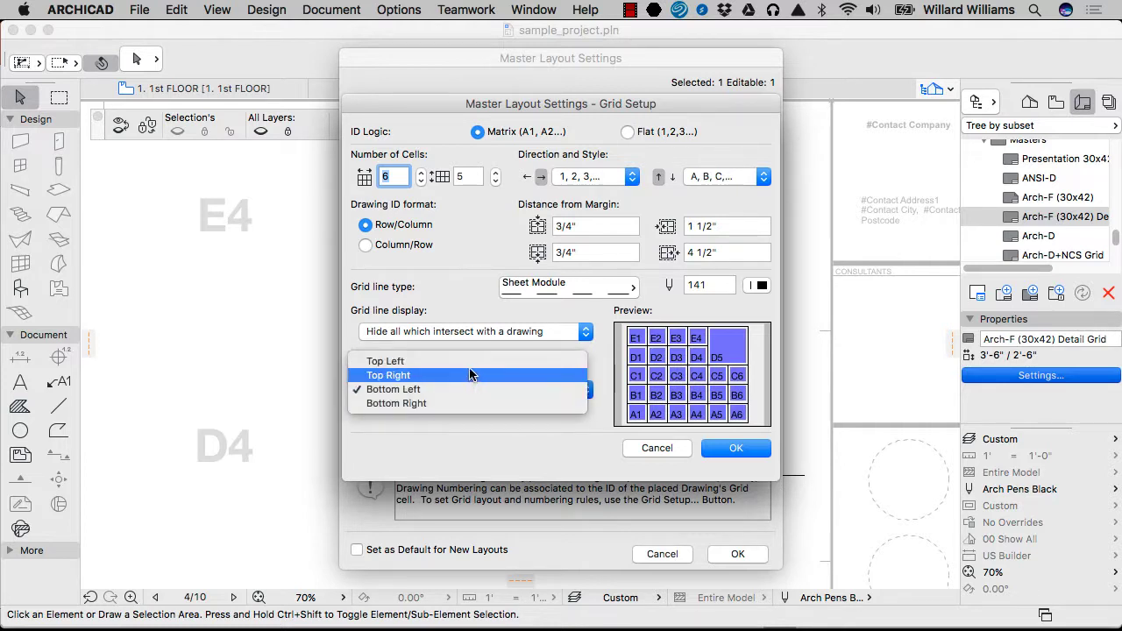
left_click(469, 375)
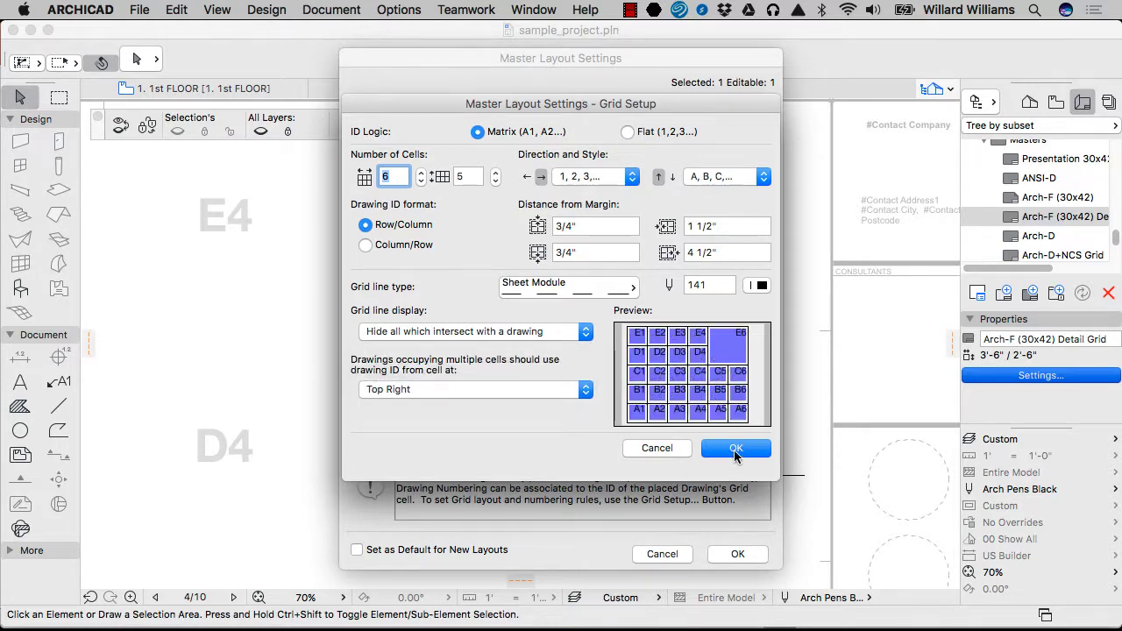
left_click(734, 449)
left_click(736, 554)
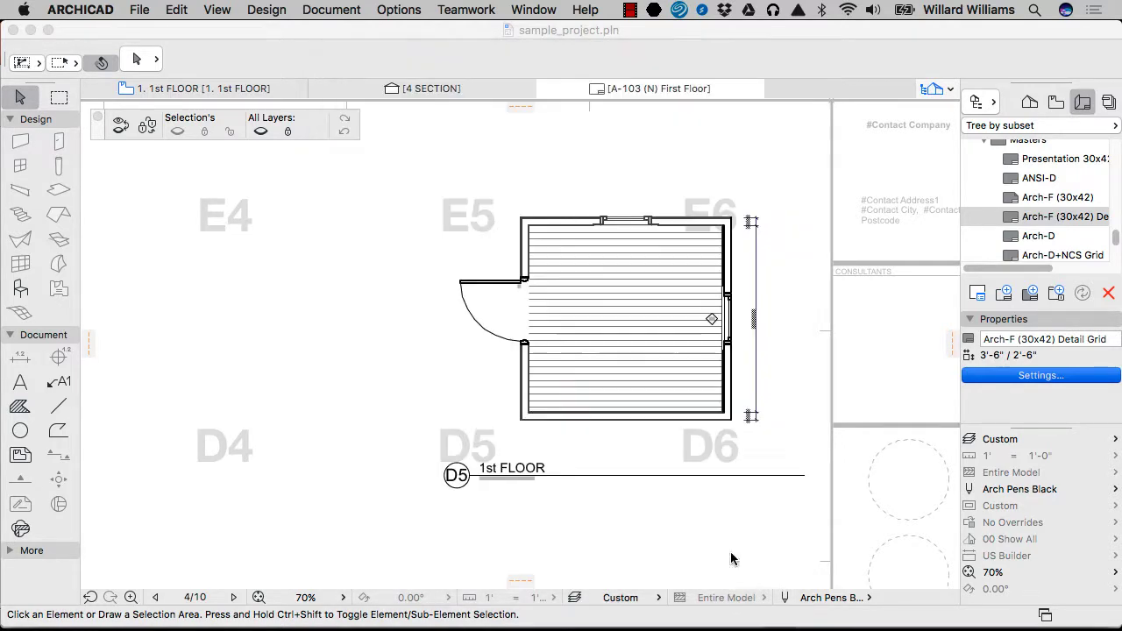
left_click(644, 308)
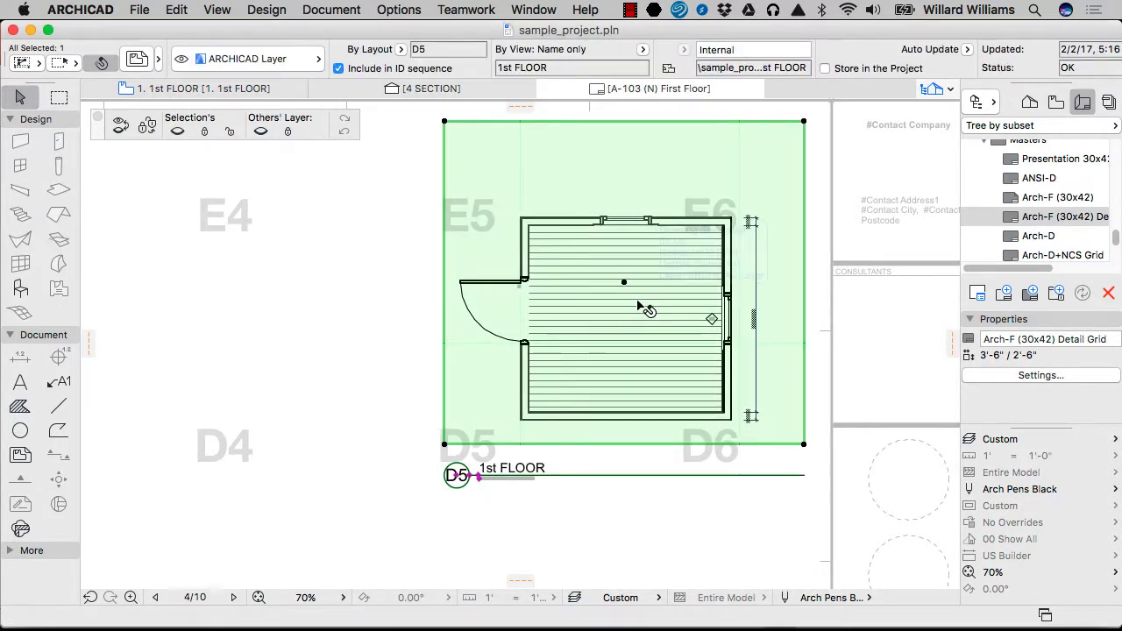
left_click(679, 522)
Set the grid of the Arch-F (30x42) master layout to take multi-cell drawing IDs from the Top Right cell
left_click(1058, 342)
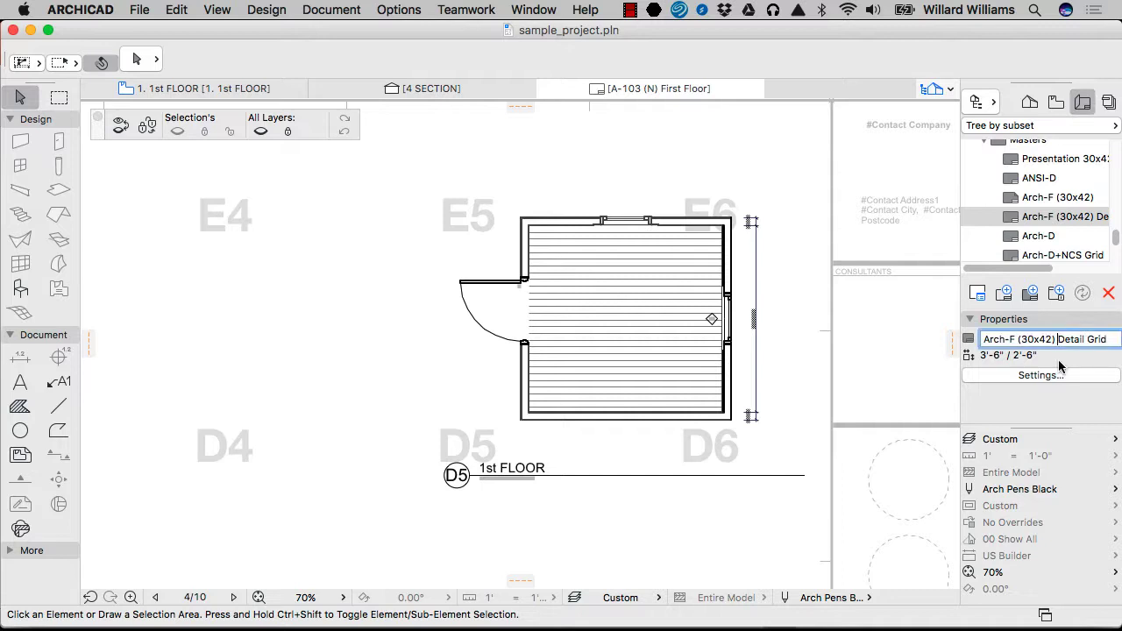
left_click(1043, 200)
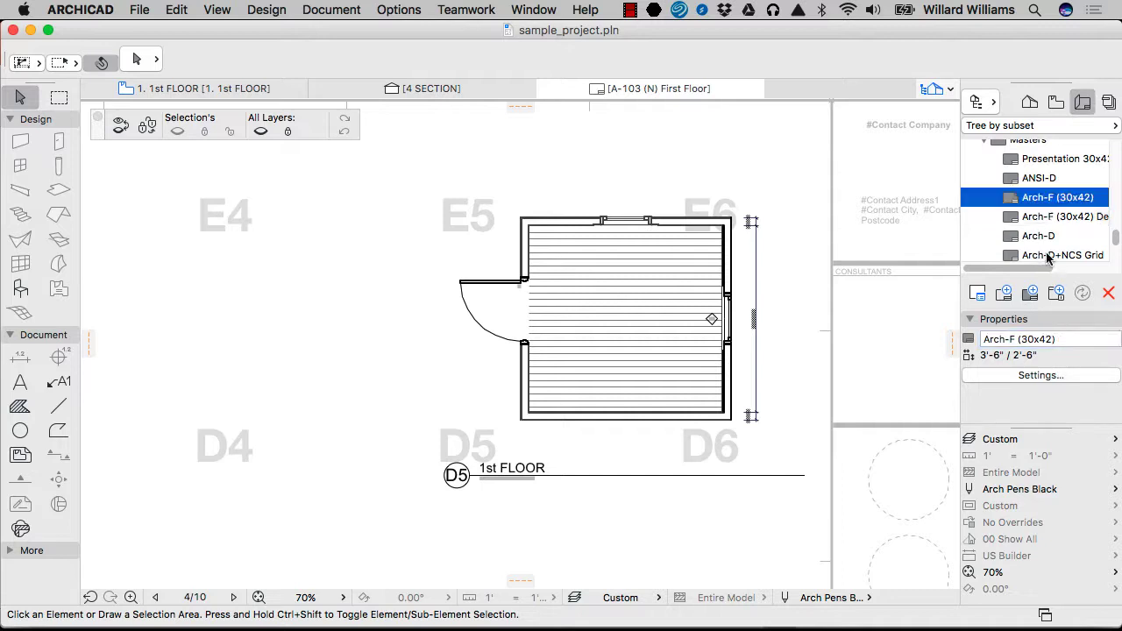
left_click(1040, 377)
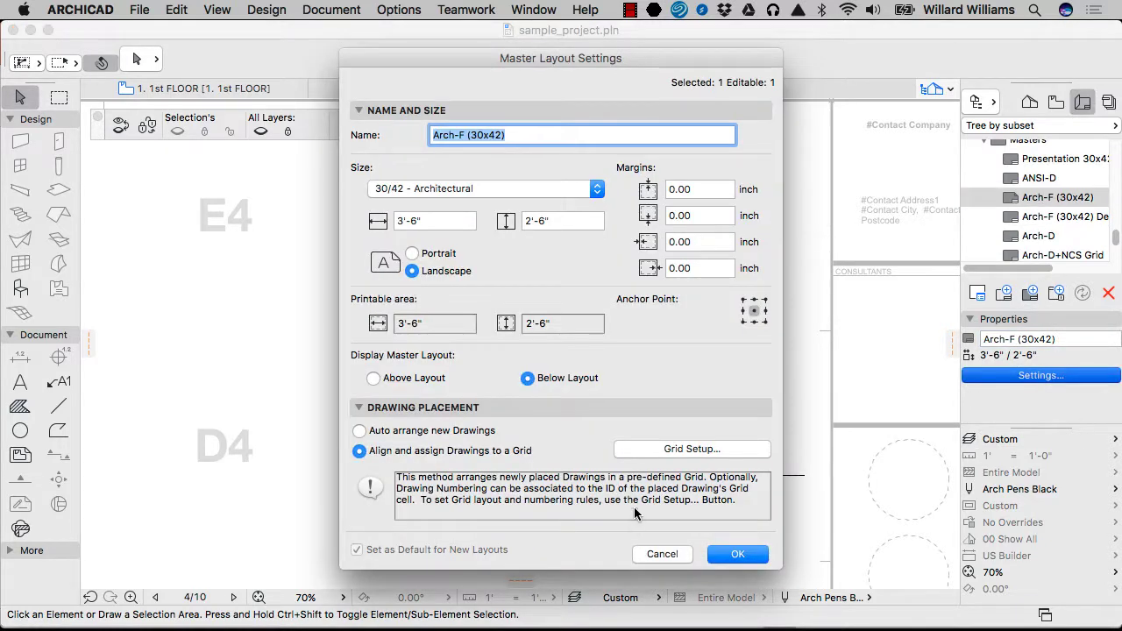
left_click(642, 453)
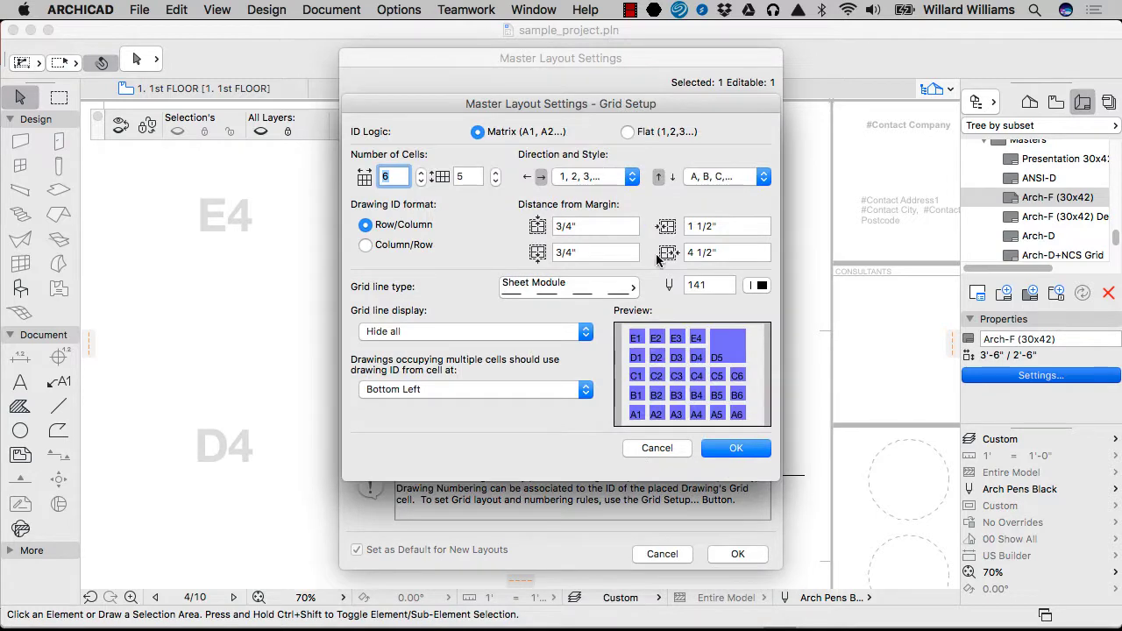
left_click(484, 385)
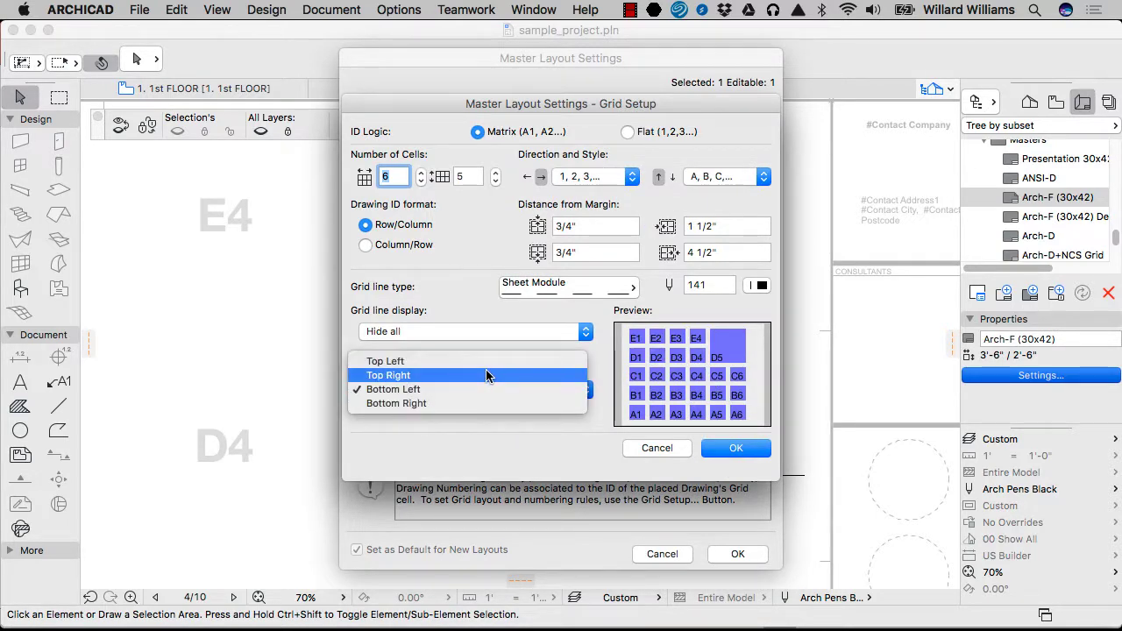
left_click(487, 375)
left_click(736, 447)
left_click(737, 553)
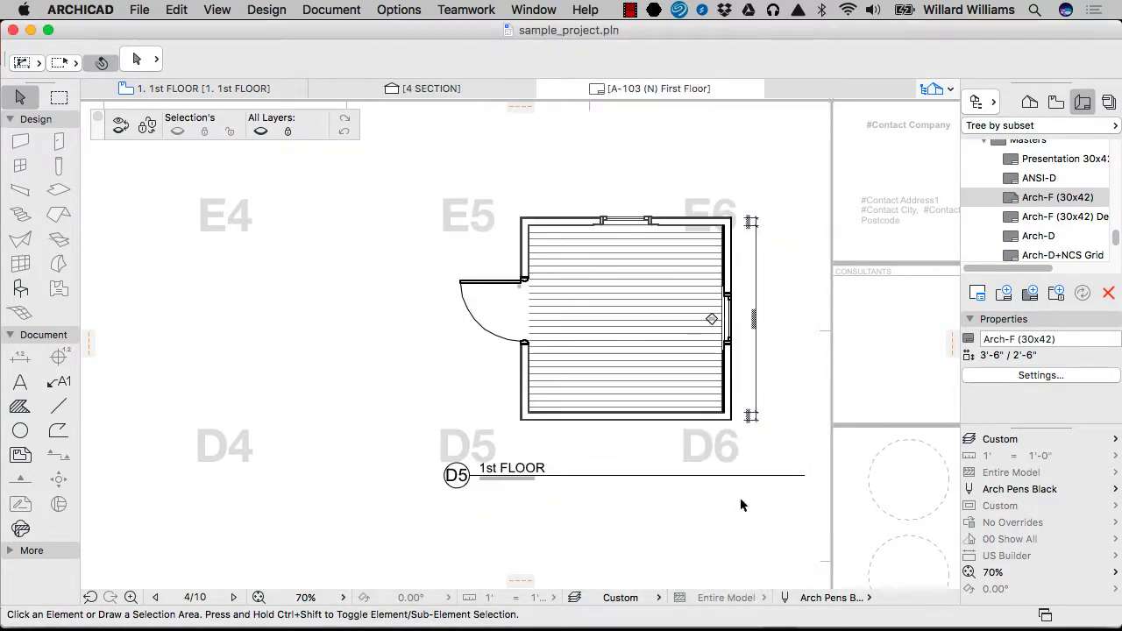
Examine the 1st FLOOR drawing's ID and how its frame corners fall within the grid cells on layout A-103
left_click(649, 351)
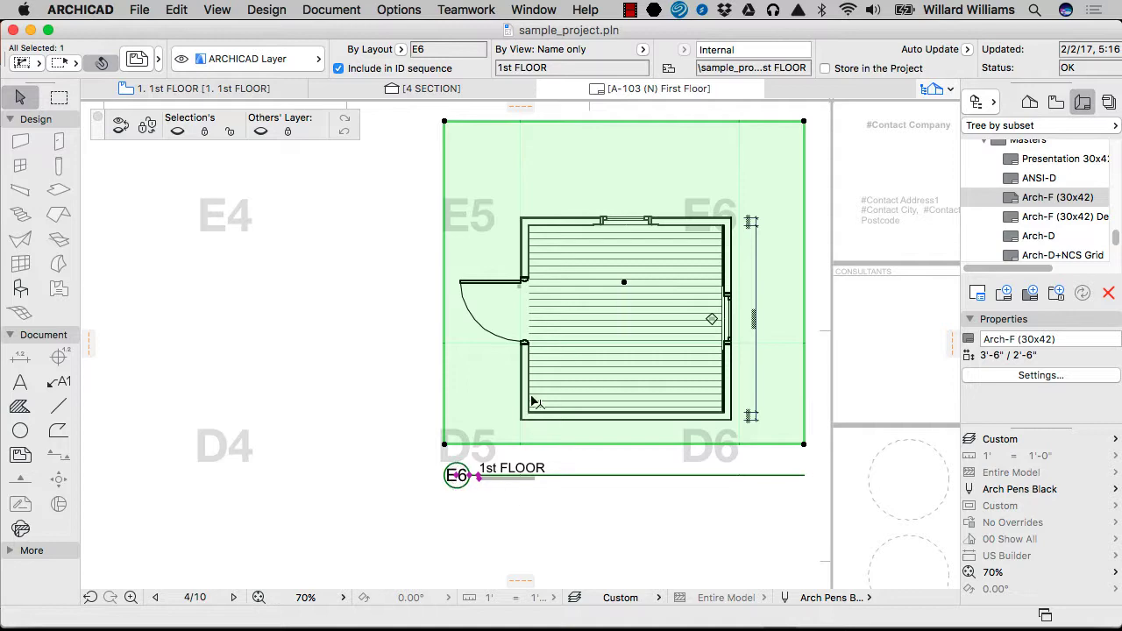
scroll(646, 493, "down", 3)
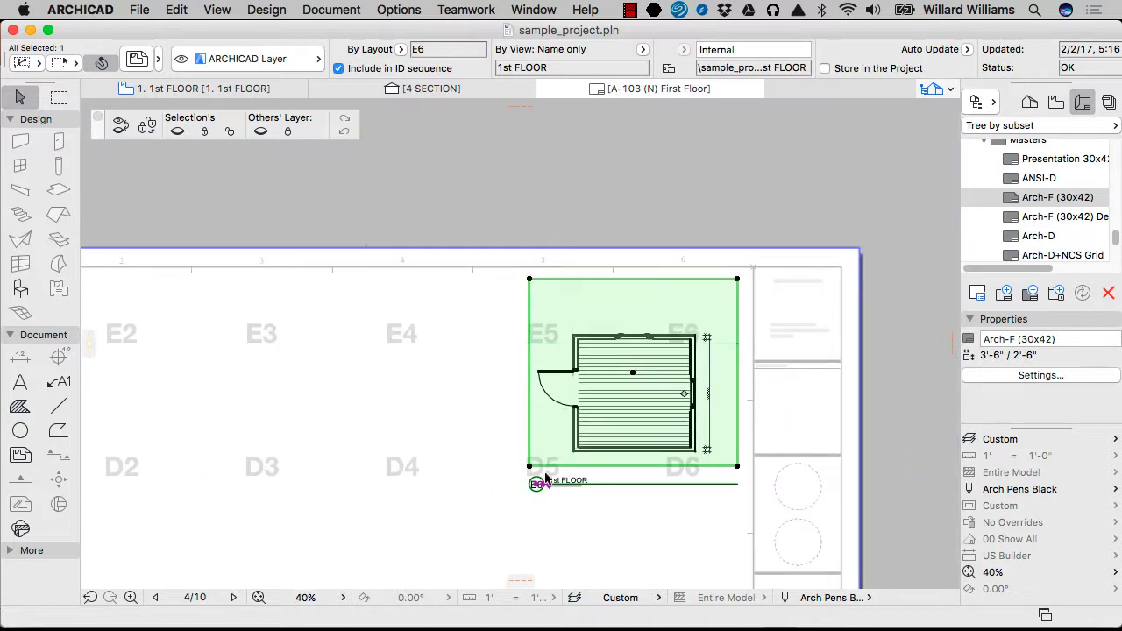
scroll(547, 494, "up", 3)
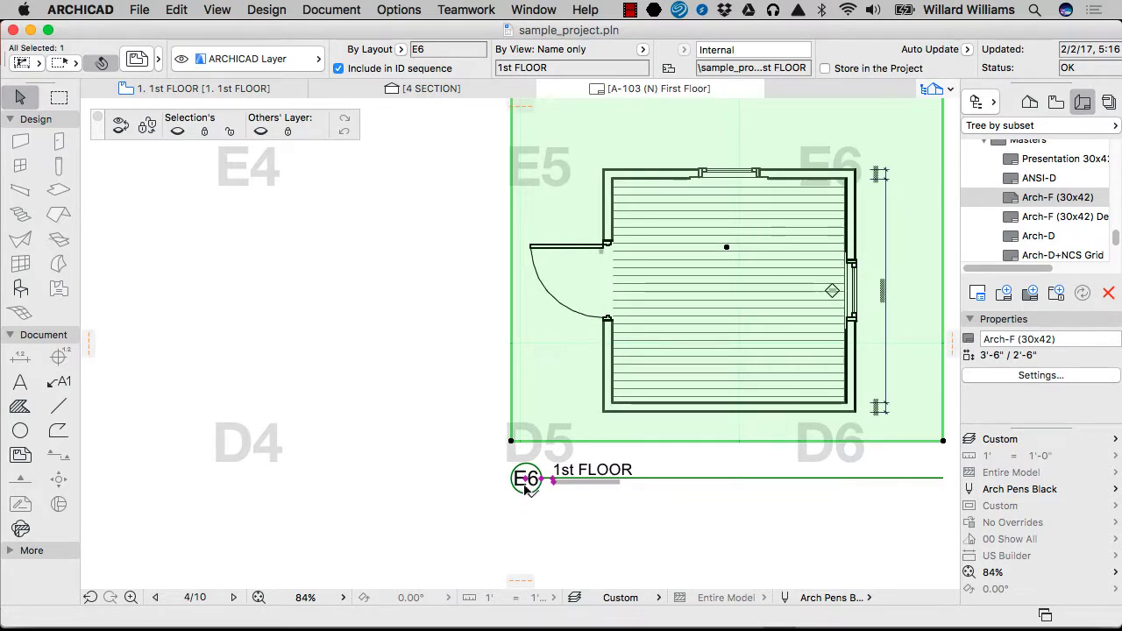
scroll(678, 293, "down", 2)
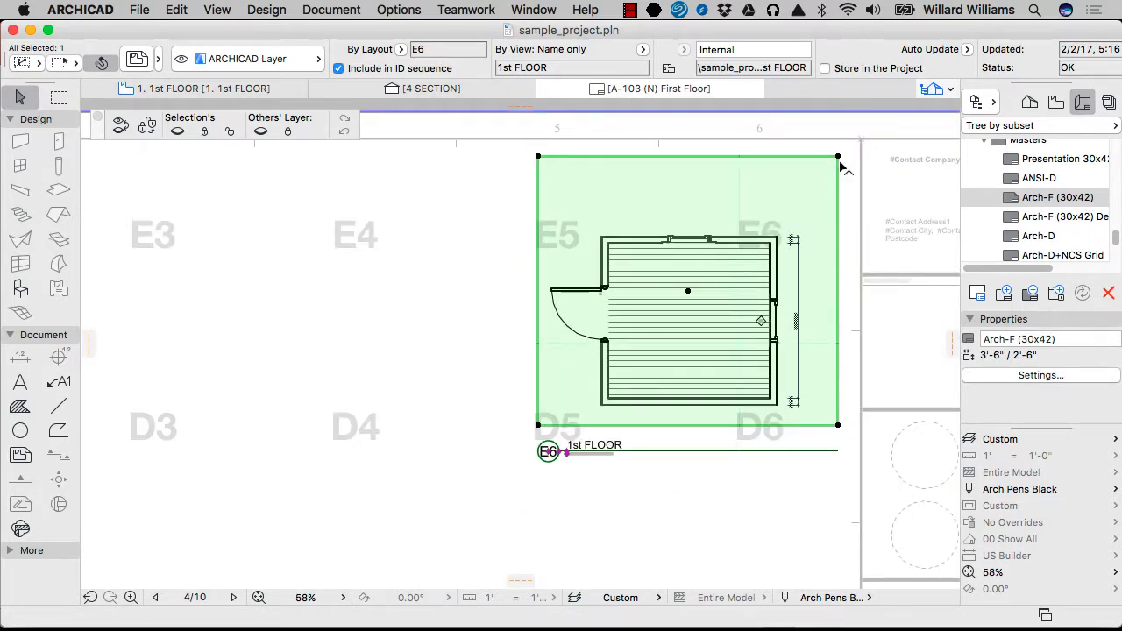
left_click(531, 213)
left_click(669, 214)
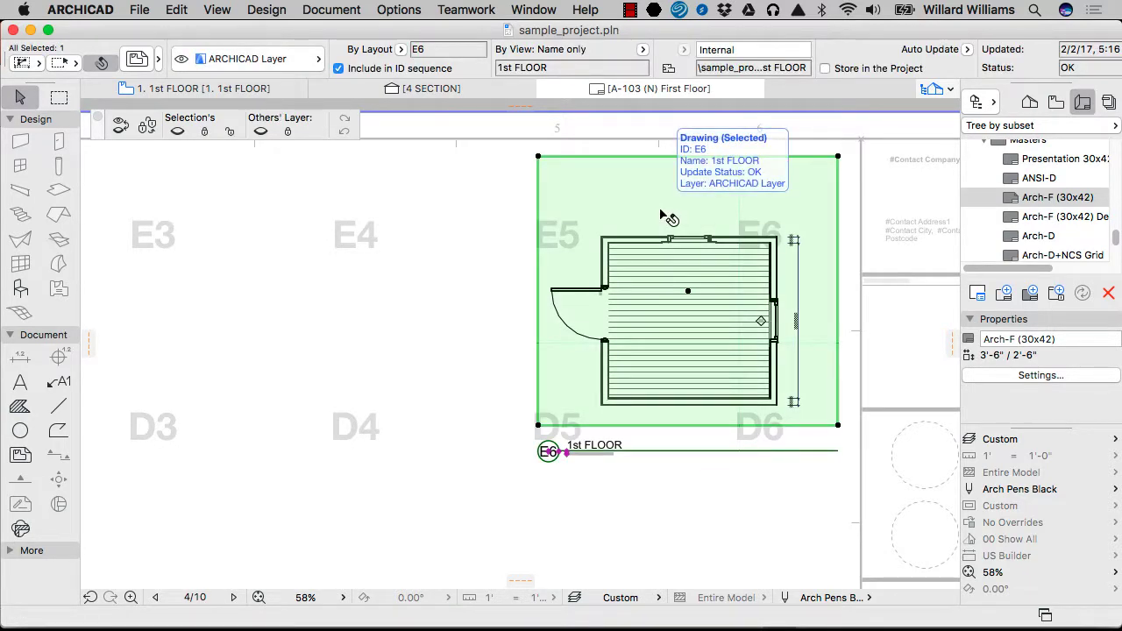
scroll(688, 238, "down", 3)
scroll(727, 314, "up", 2)
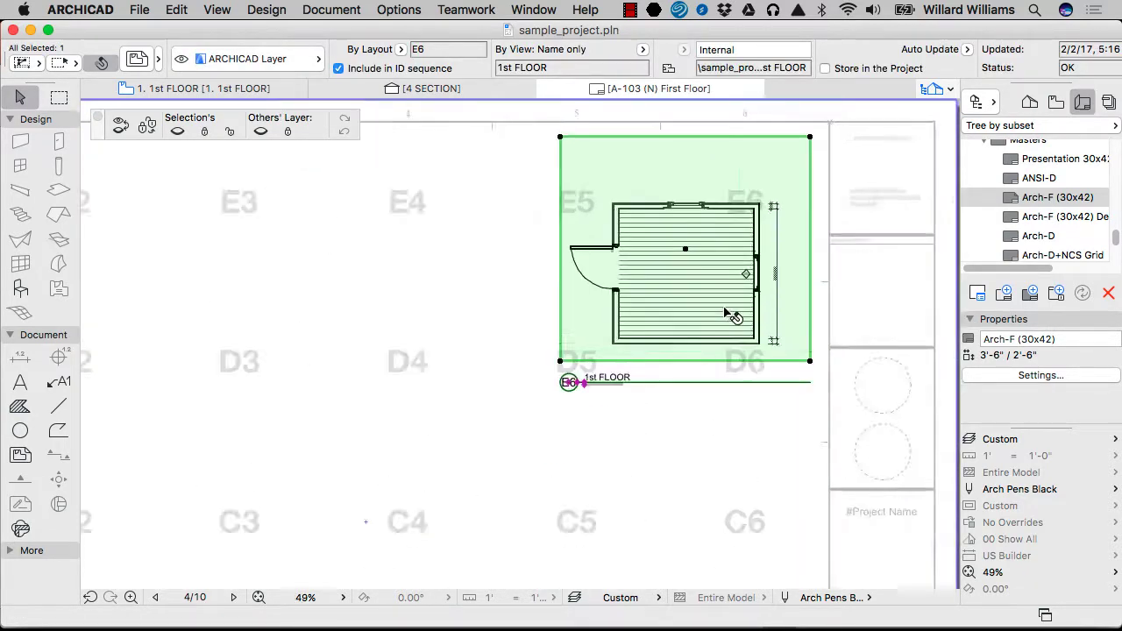
scroll(727, 314, "up", 2)
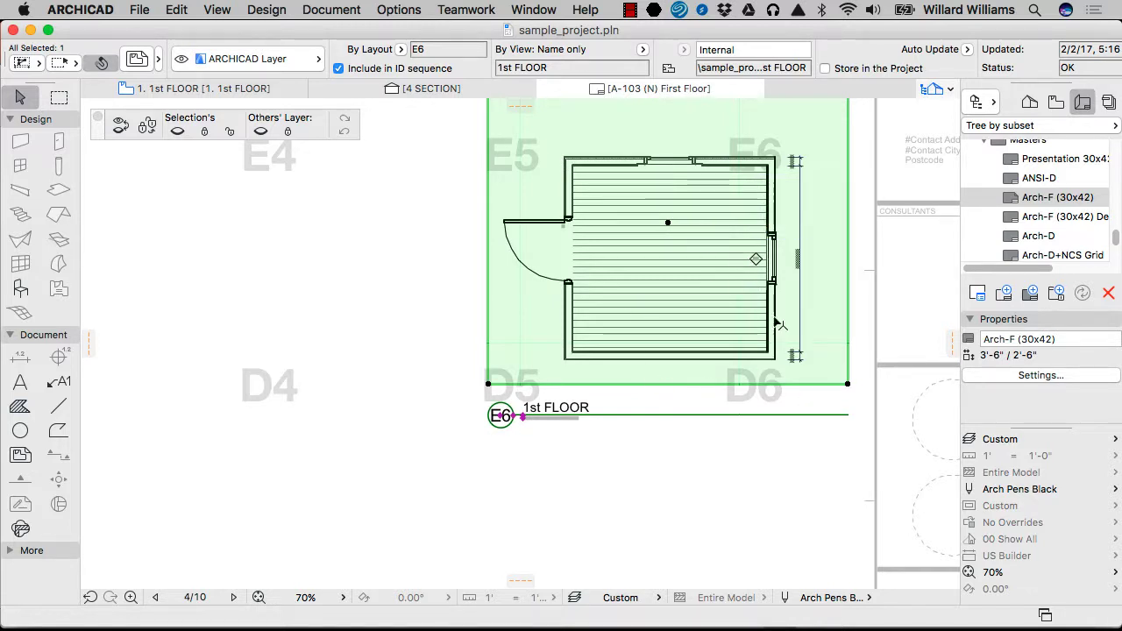
right_click(615, 266)
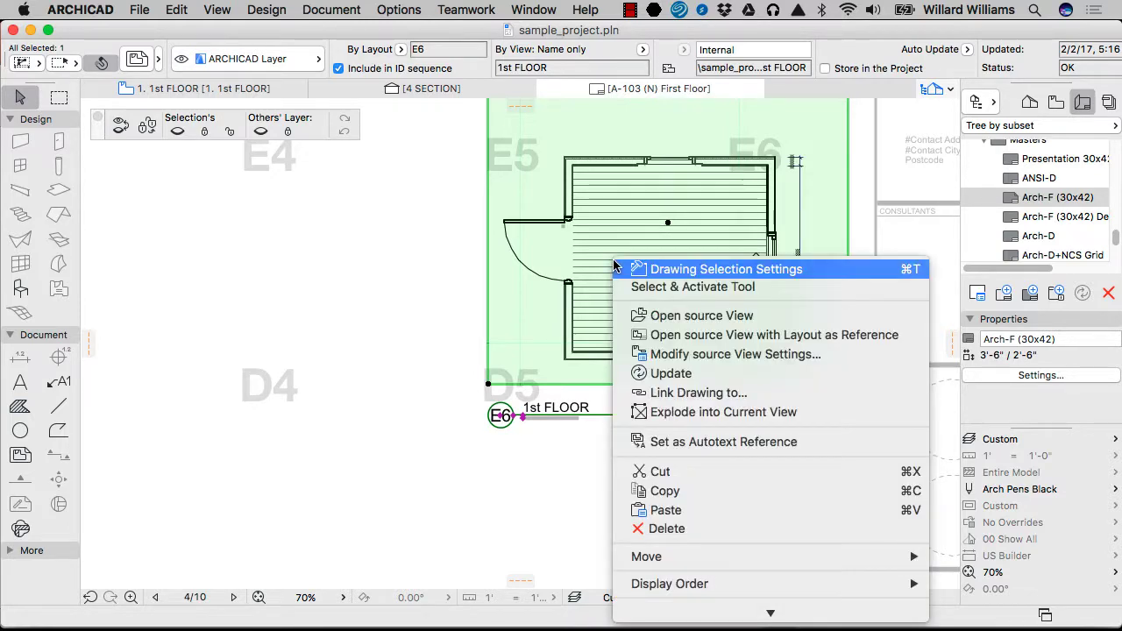
left_click(364, 237)
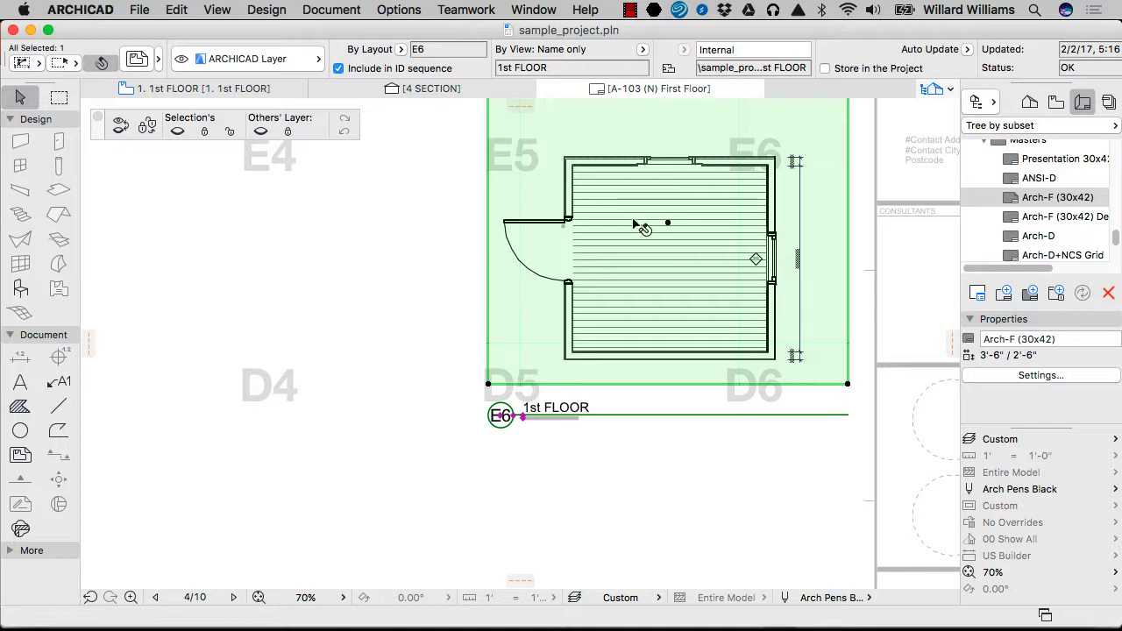
left_click(427, 224)
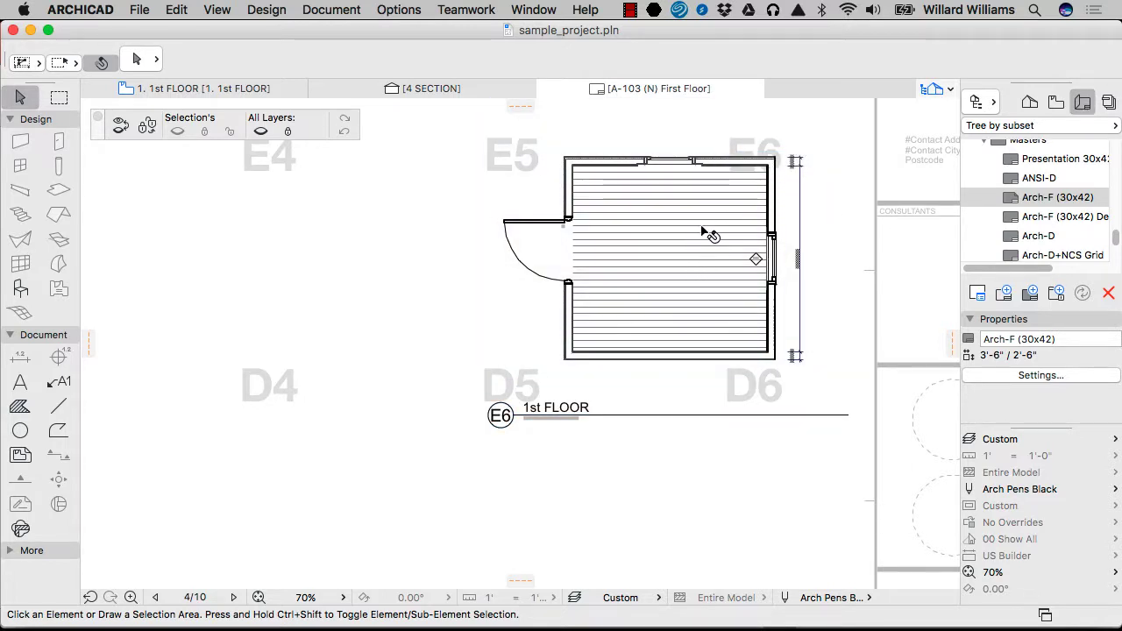
Review the source view settings of the 1st FLOOR drawing, including the available layer combinations, and leave them without changes
middle_click_drag(704, 235, 697, 313)
right_click(678, 261)
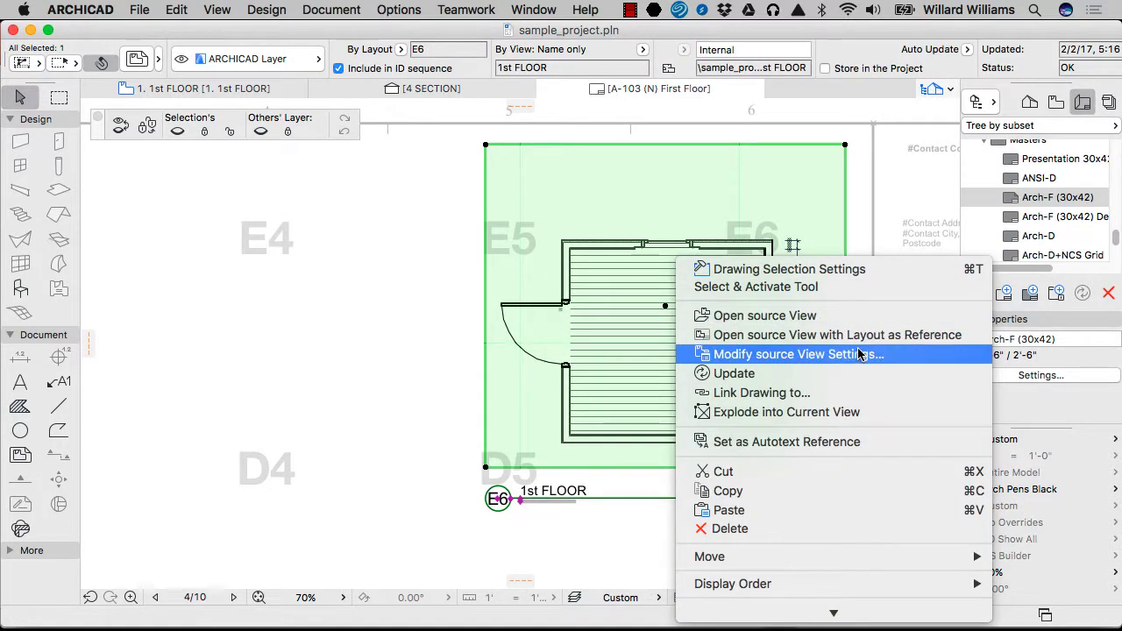
left_click(797, 359)
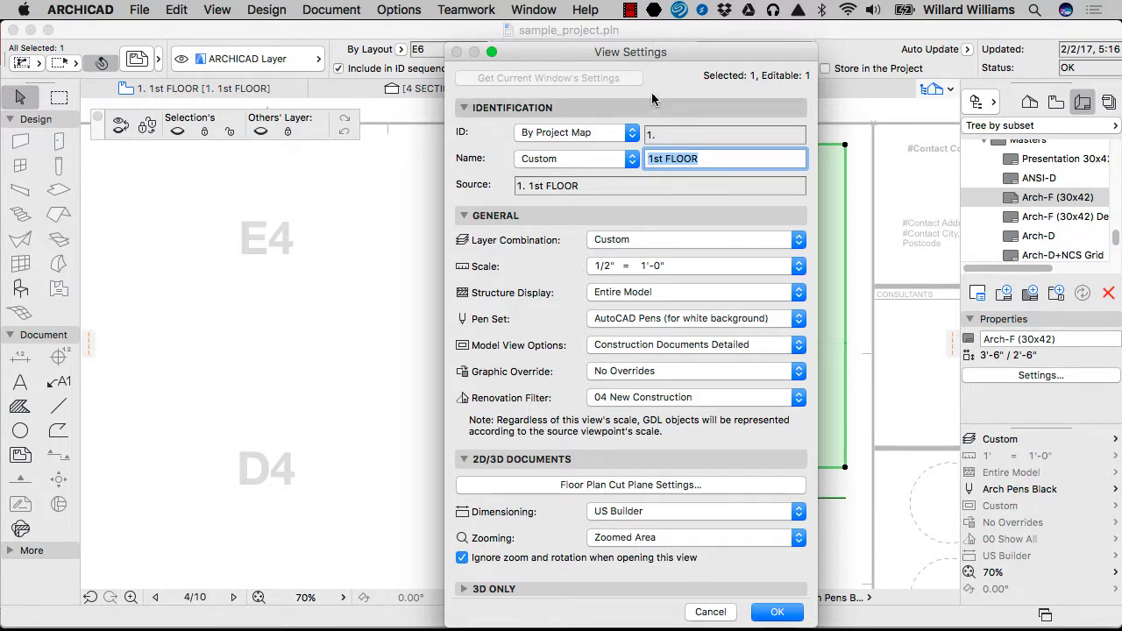
left_click_drag(645, 58, 321, 45)
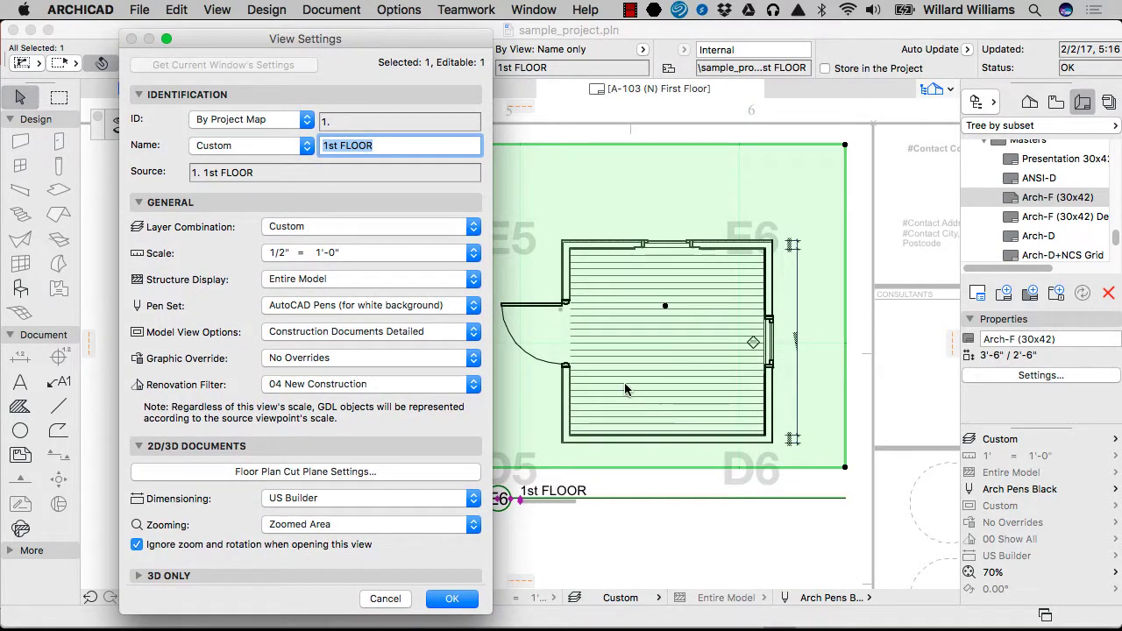
left_click(317, 228)
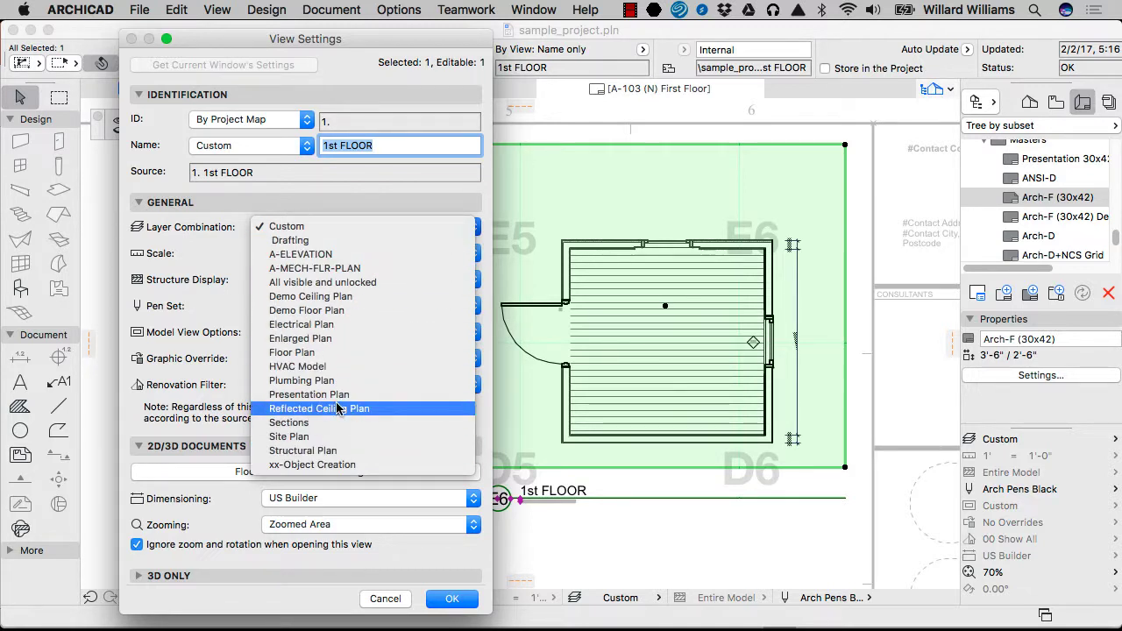
left_click(167, 308)
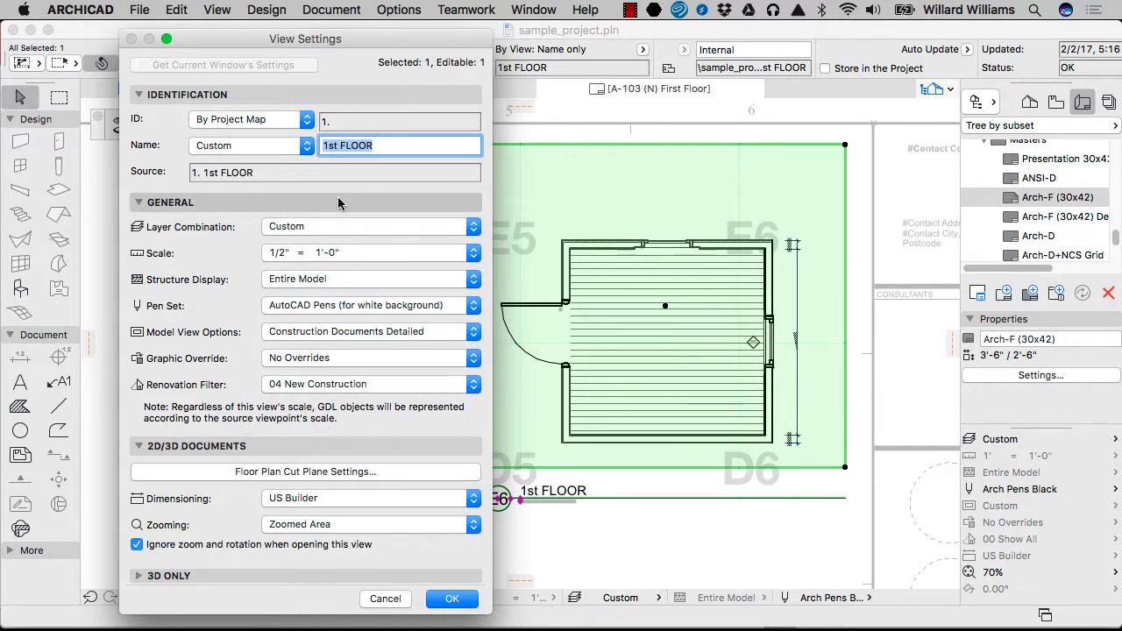
left_click(341, 229)
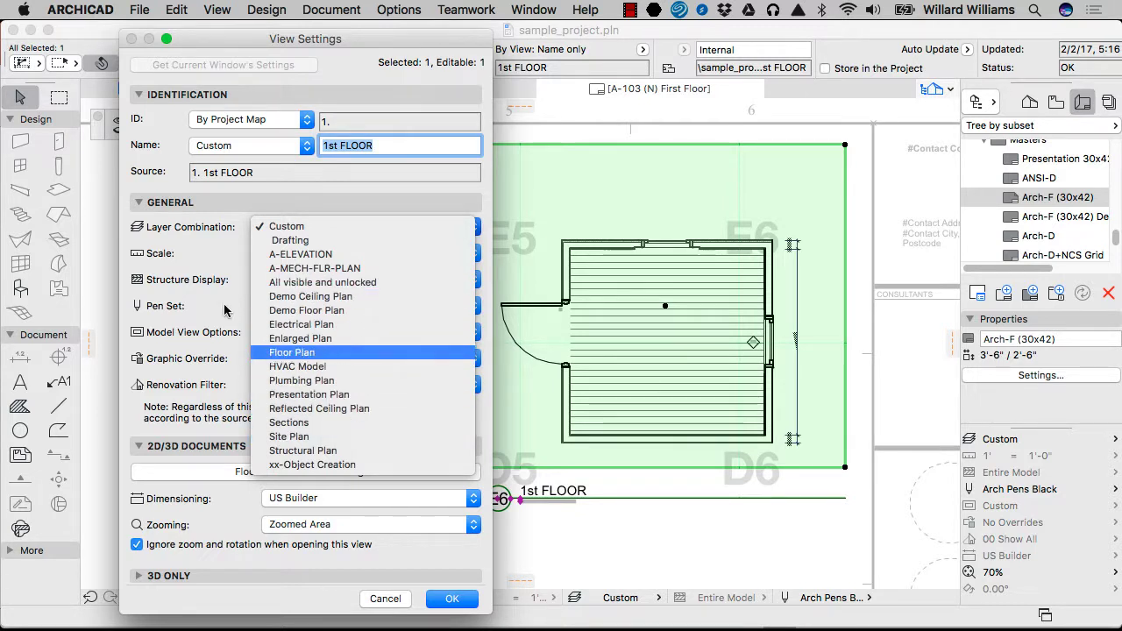
left_click(221, 270)
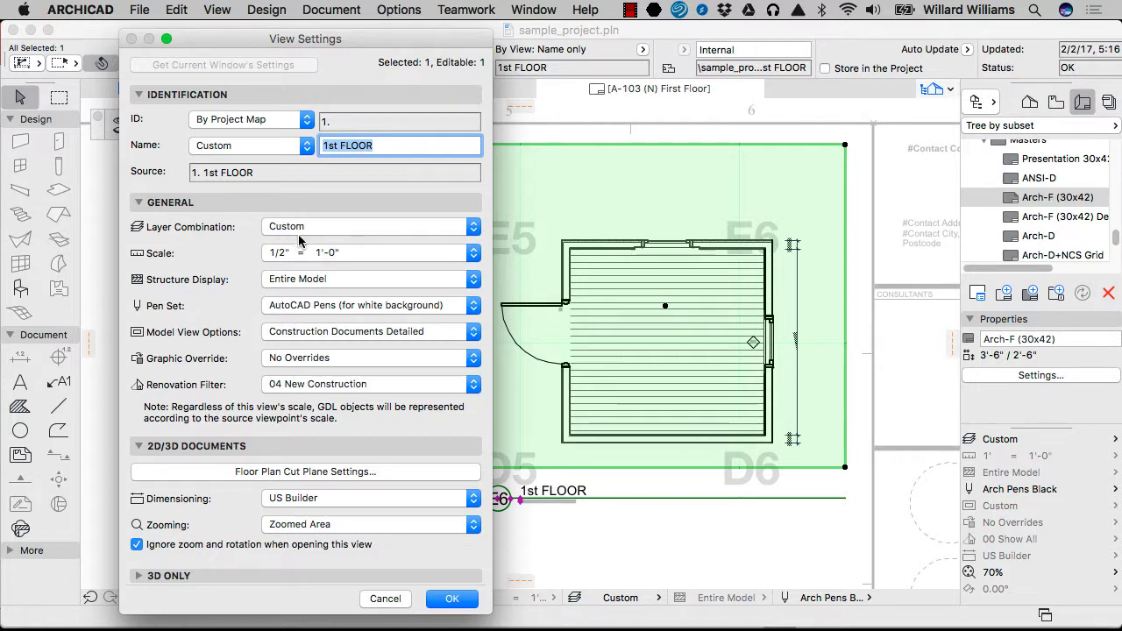
left_click(384, 599)
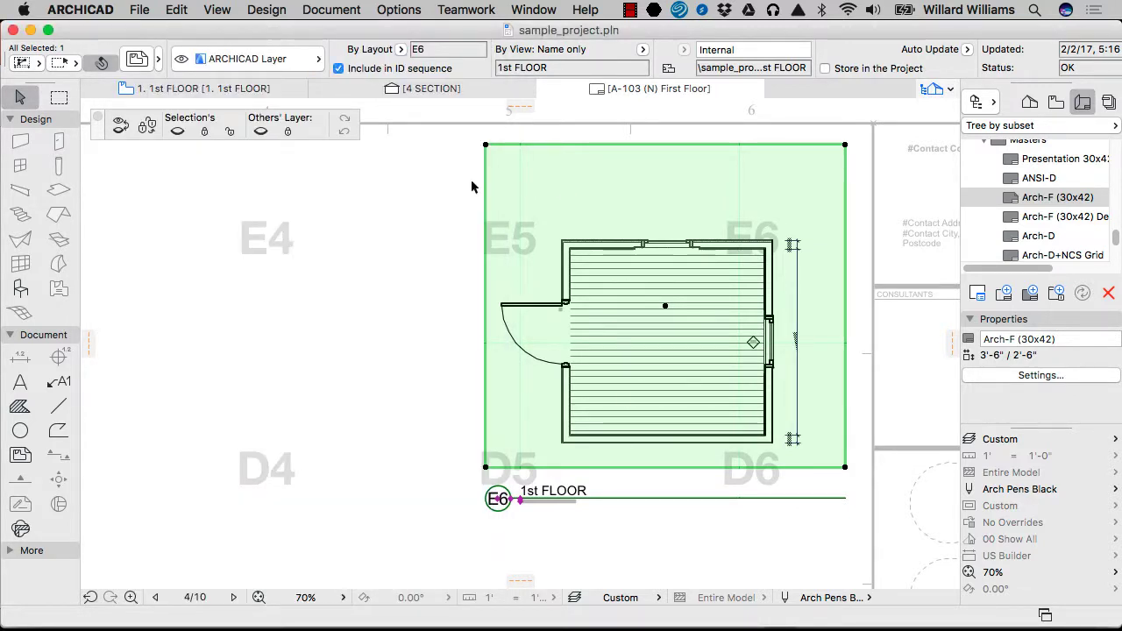
Open the source view of the 1st FLOOR drawing from layout A-103
left_click(559, 198)
left_click(560, 199)
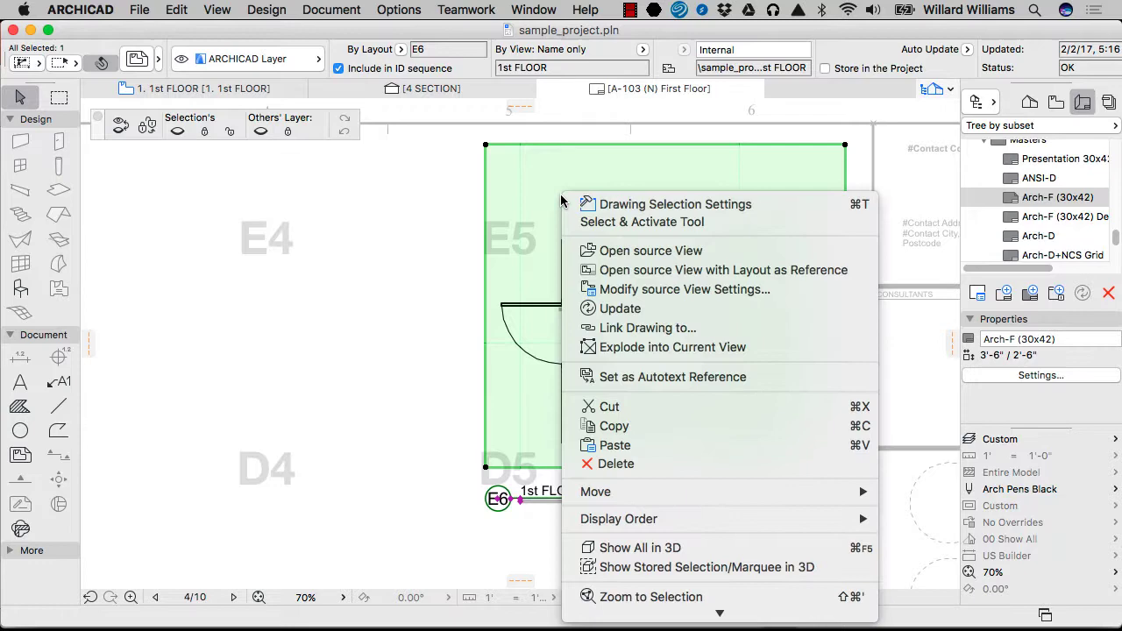
left_click(685, 254)
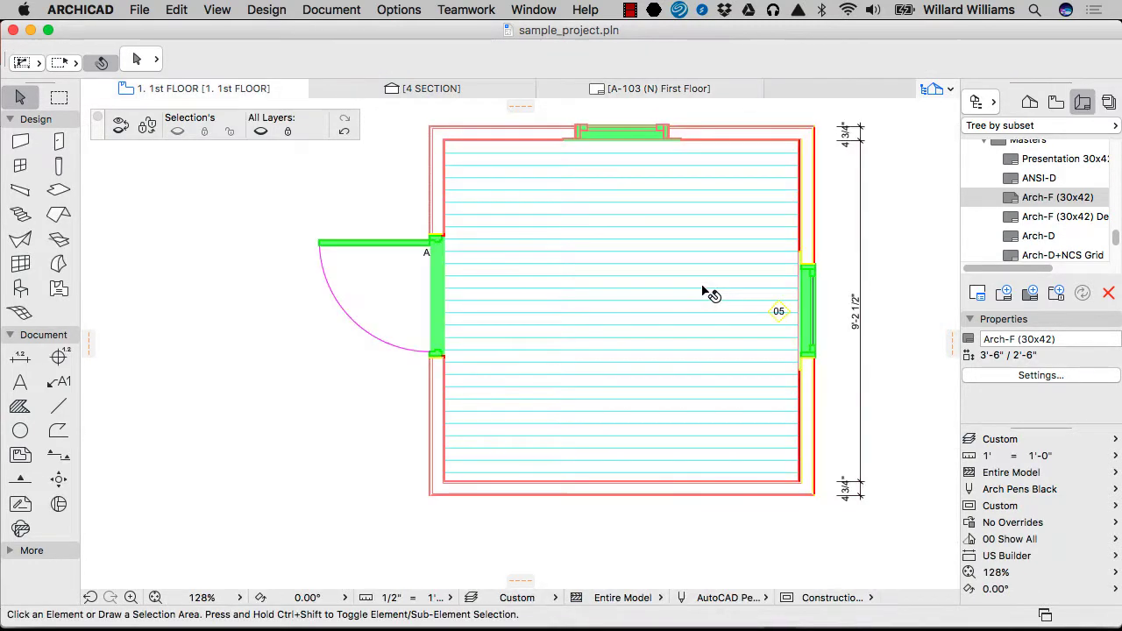
scroll(361, 418, "down", 3)
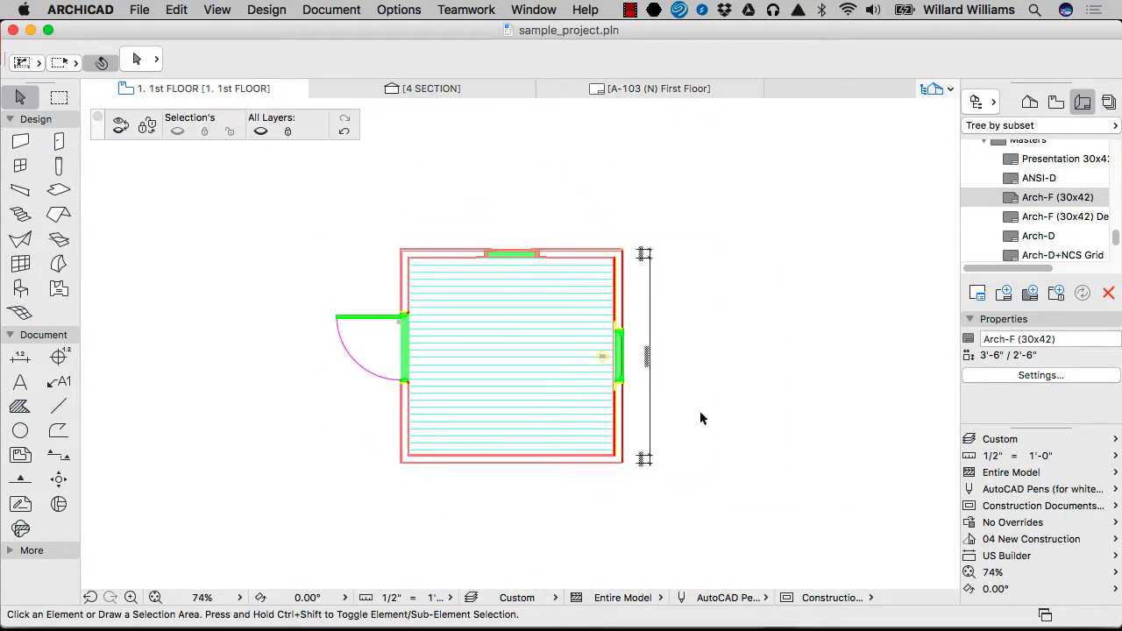
scroll(551, 423, "up", 2)
Switch the 1st FLOOR floor plan's pen set to Arch Pens Black and inspect the plan
left_click(986, 490)
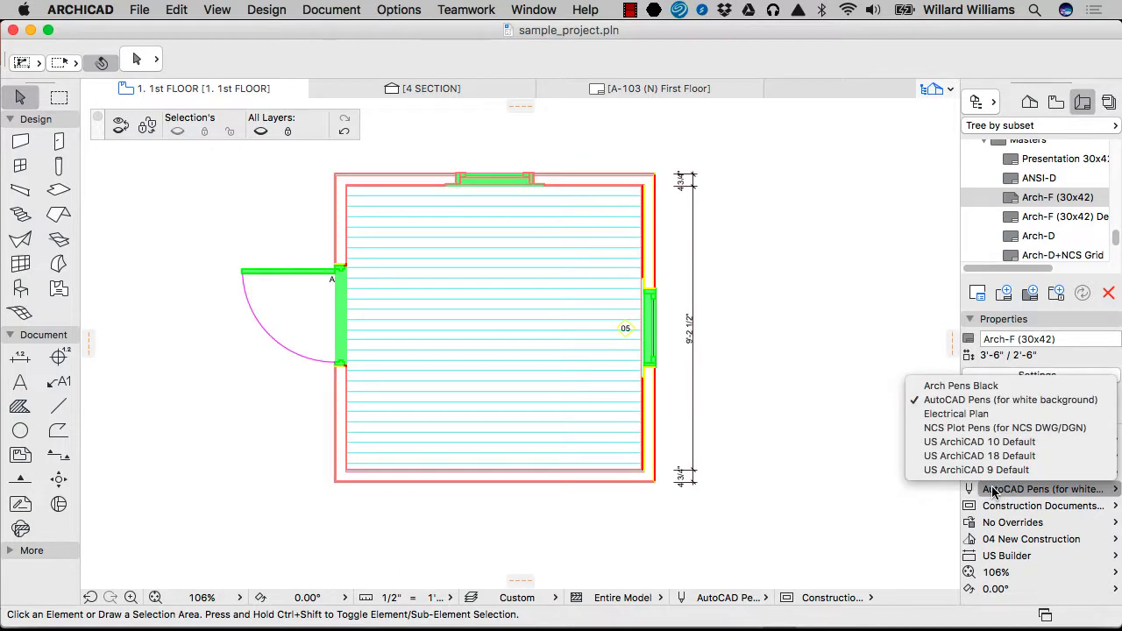
left_click(989, 387)
middle_click_drag(464, 363, 517, 368)
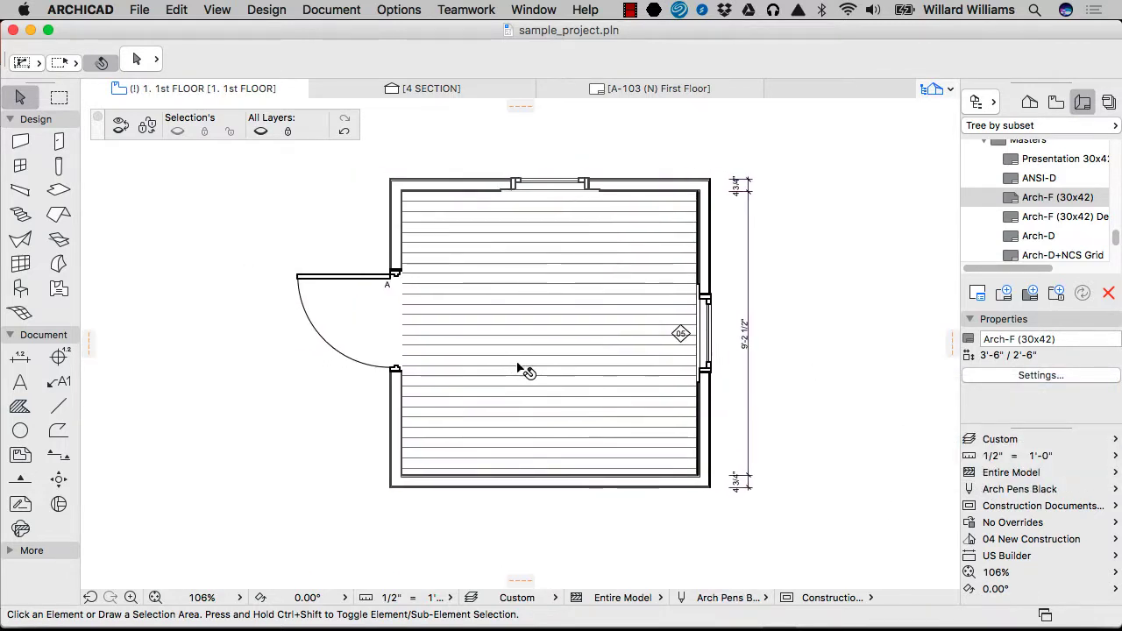
scroll(561, 355, "down", 2)
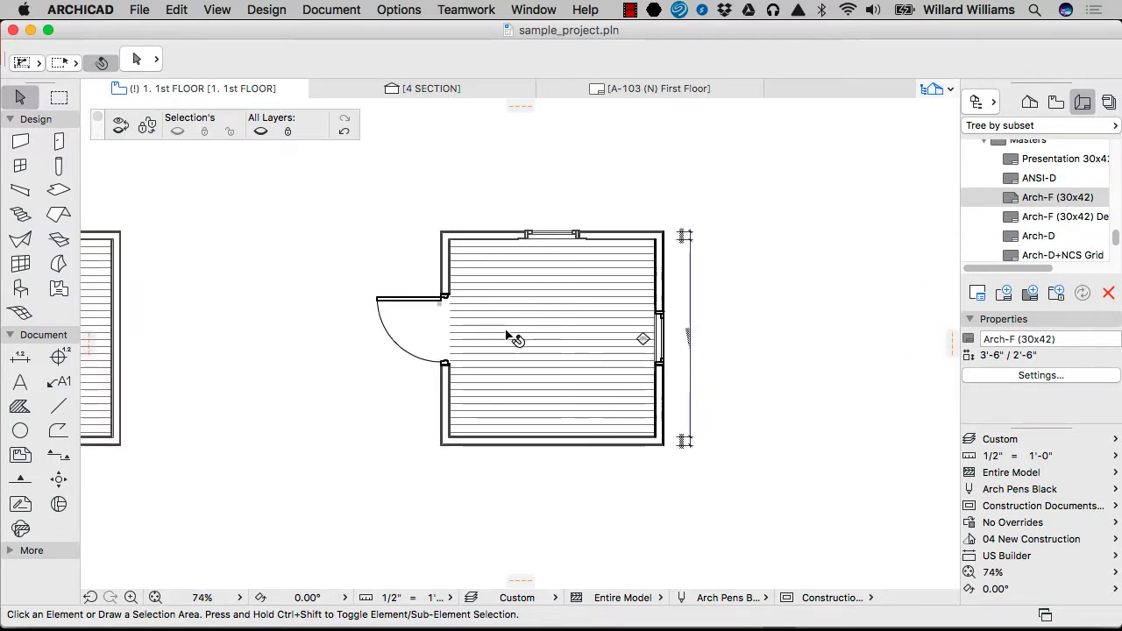
scroll(517, 340, "up", 2)
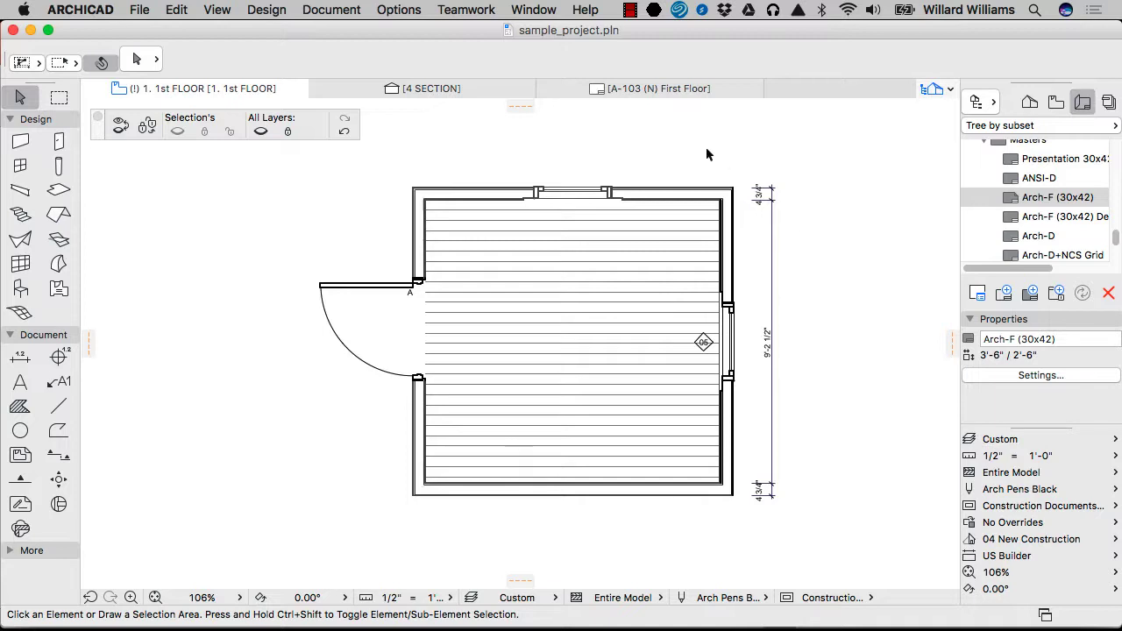
Save the current layer visibility as a new layer combination named A-1 (N) FLOOR PLAN and apply it to the 1st FLOOR plan
key("super+l")
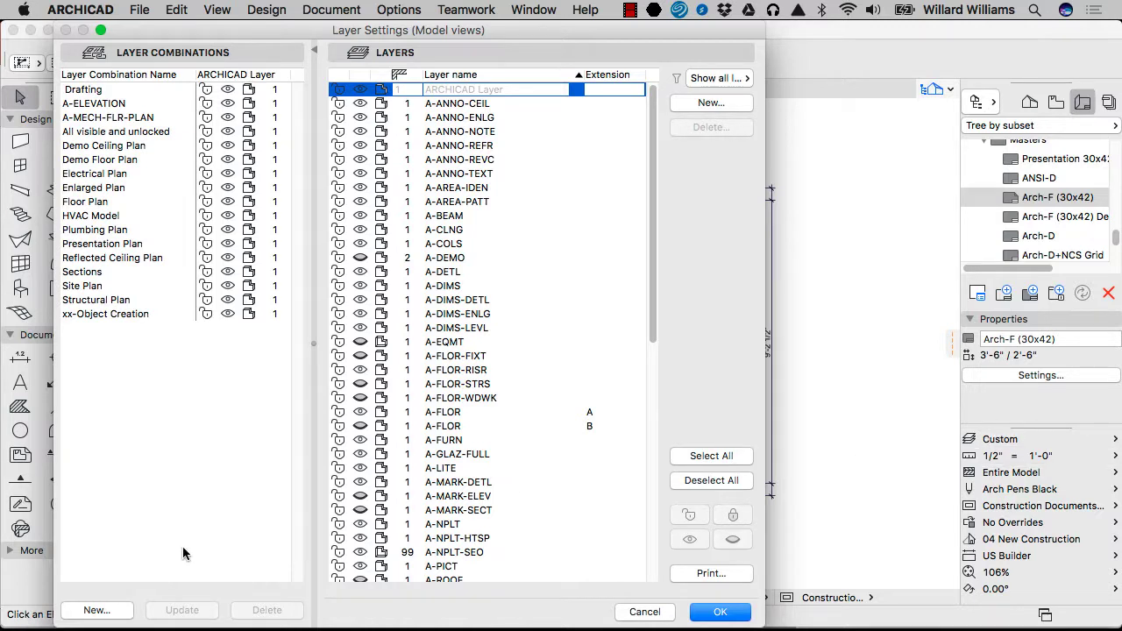
left_click(104, 612)
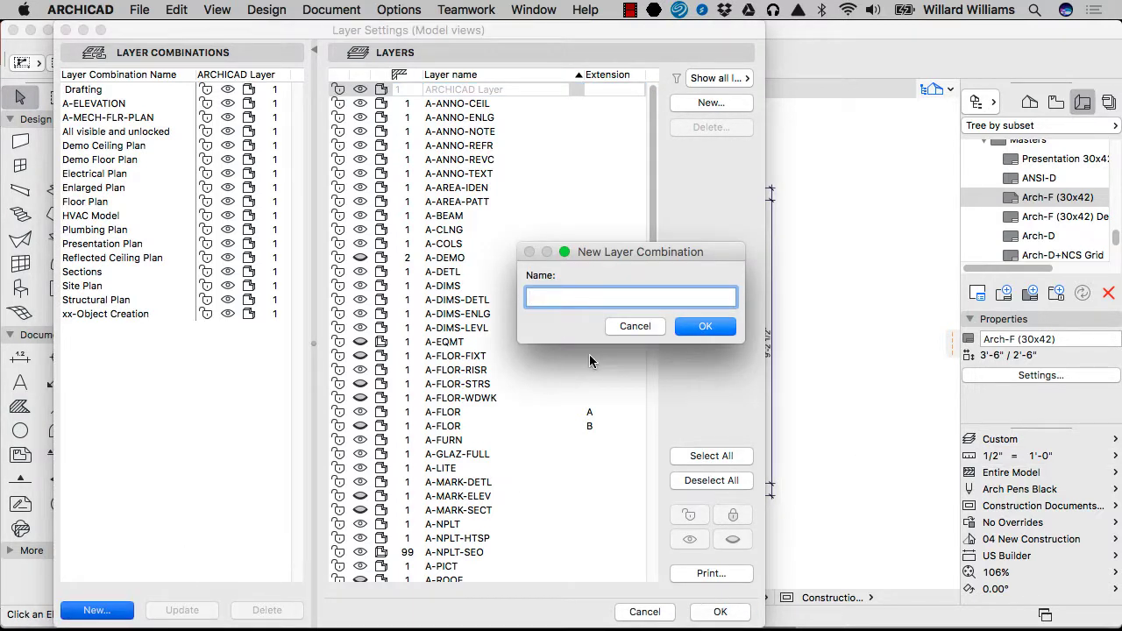
type("A0")
double_click(557, 298)
type("(N)")
key("Return")
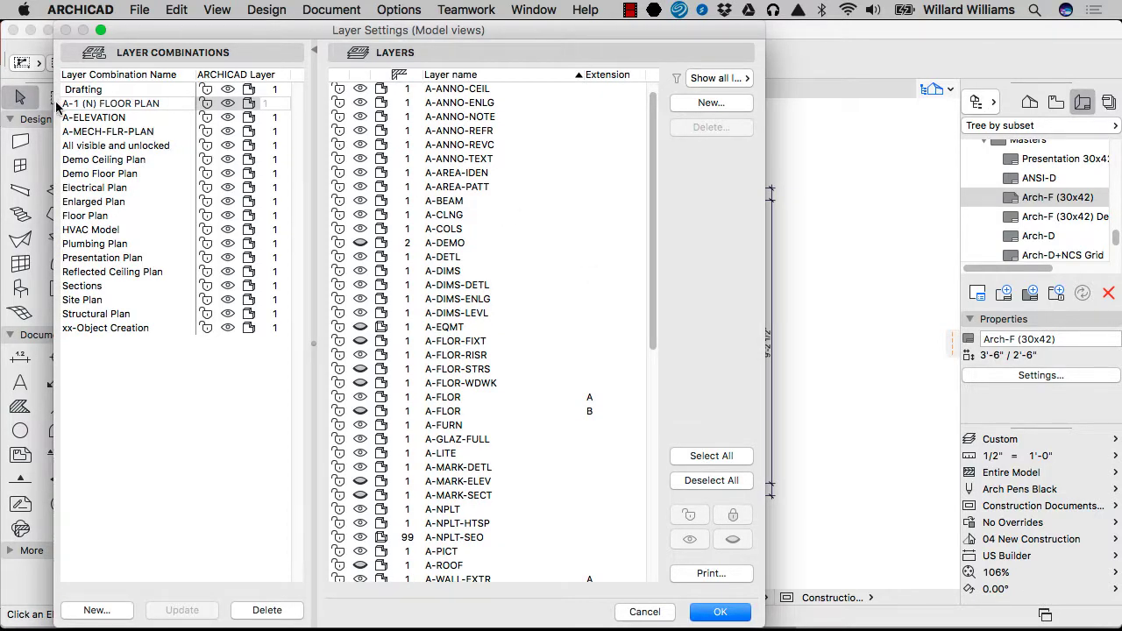
left_click(718, 611)
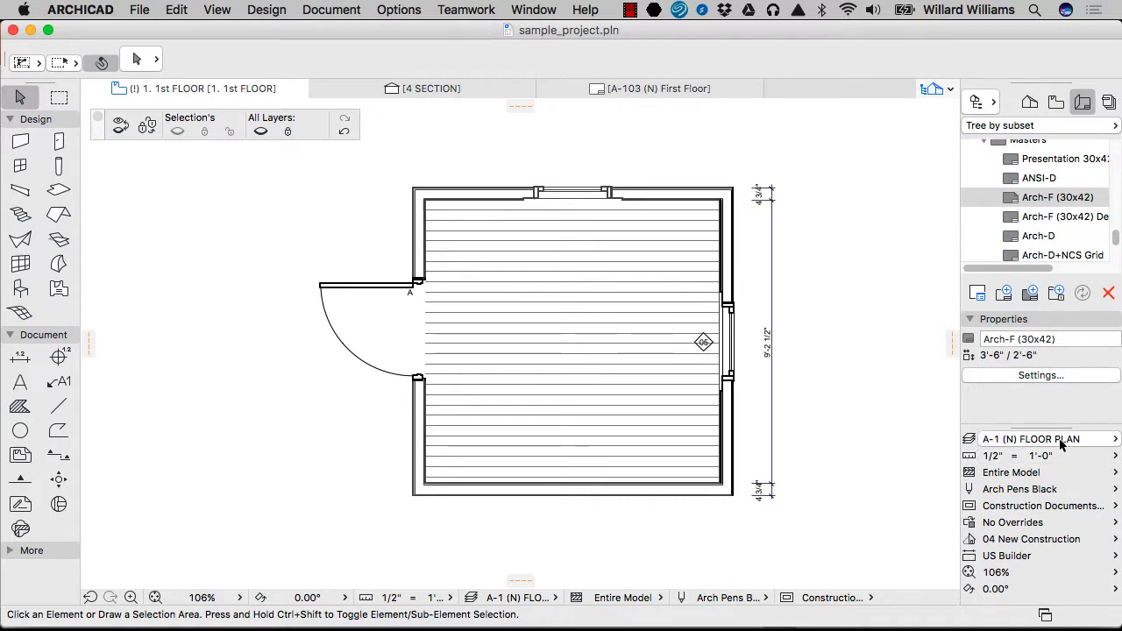
Return to layout A-103 and open the source view of its 1st FLOOR drawing again
left_click(619, 88)
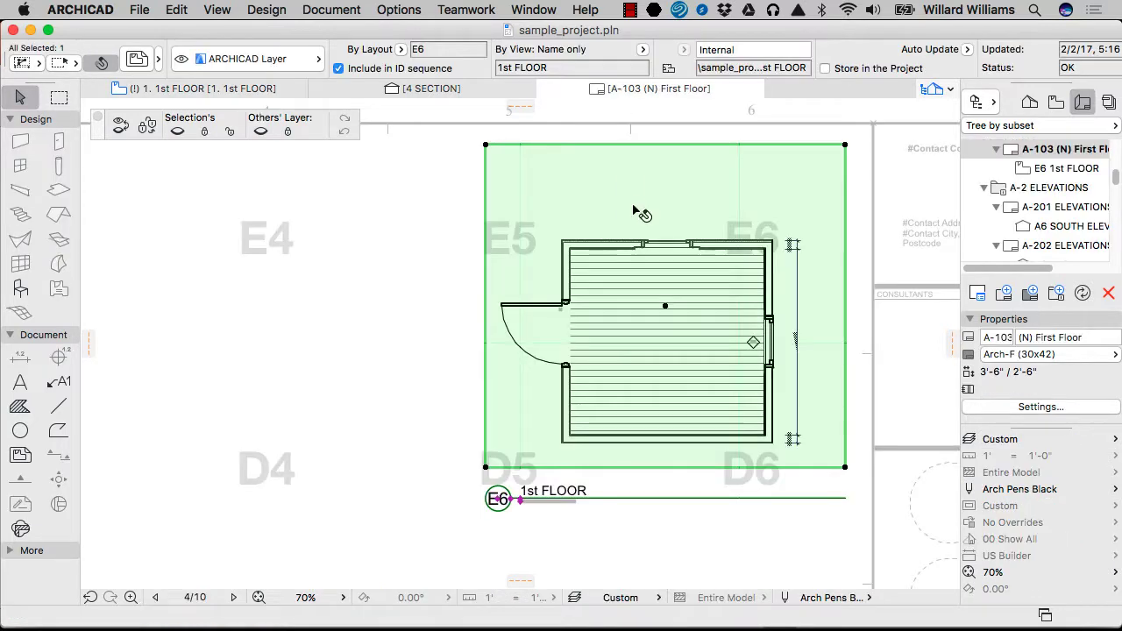
right_click(596, 137)
left_click(462, 166)
right_click(554, 196)
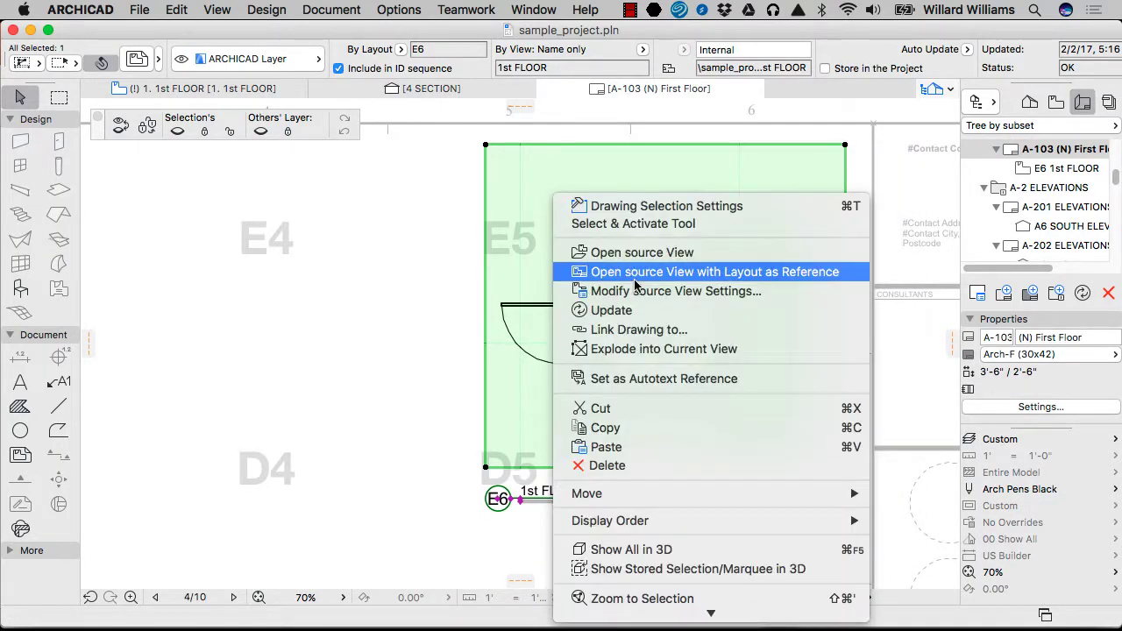
left_click(635, 255)
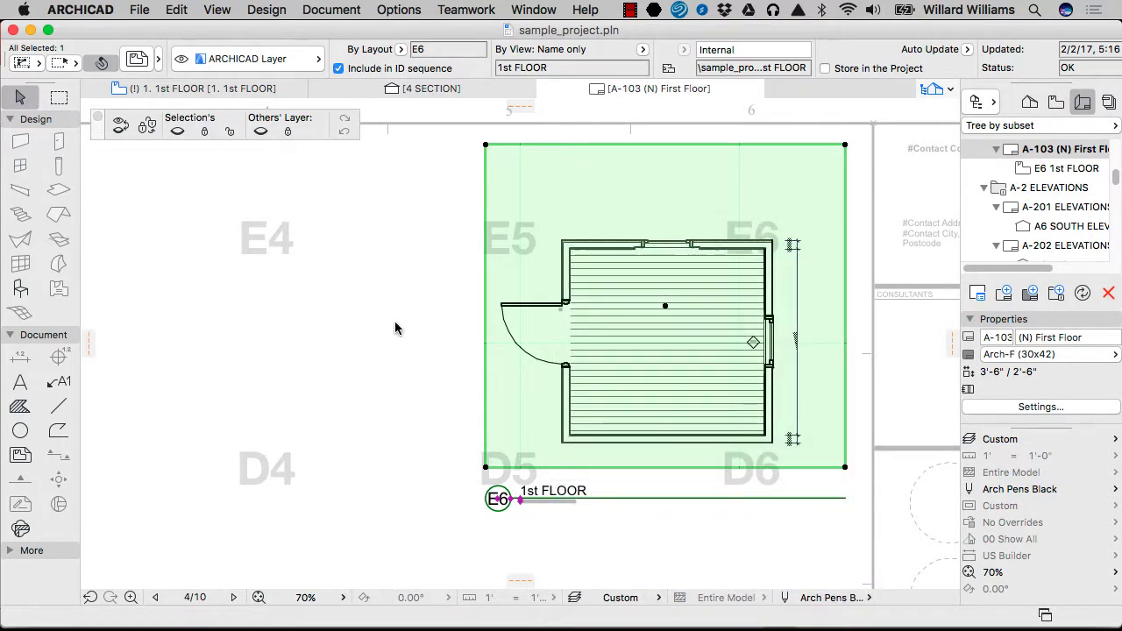
Go back to layout A-103 and set the 1st FLOOR drawing's source view layer combination to A-1 (N) FLOOR PLAN
left_click(560, 91)
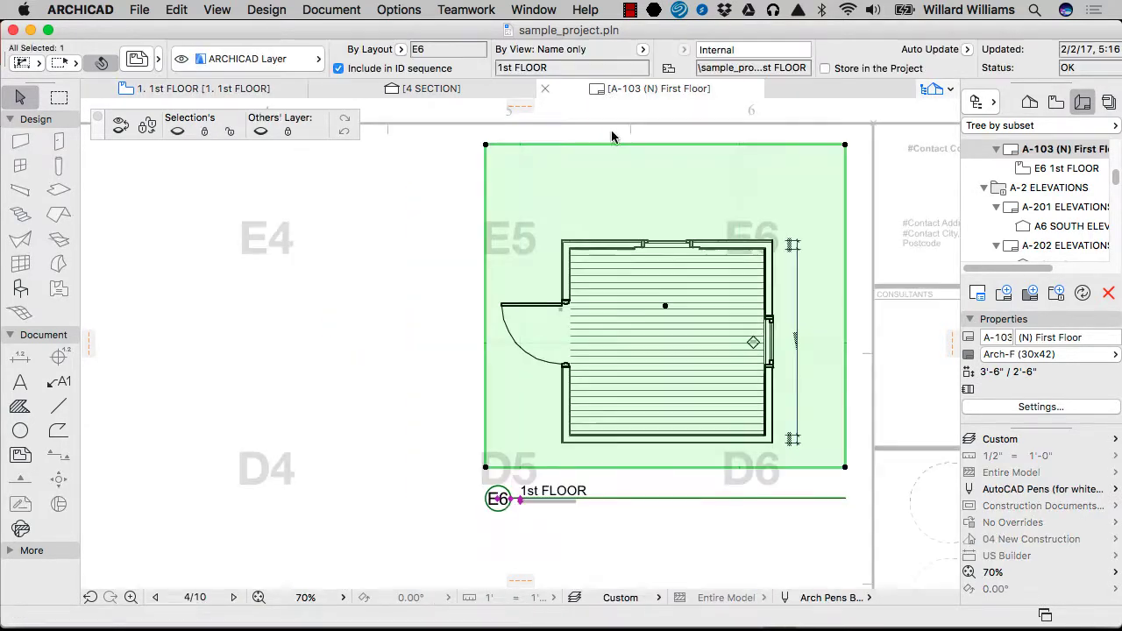
right_click(672, 286)
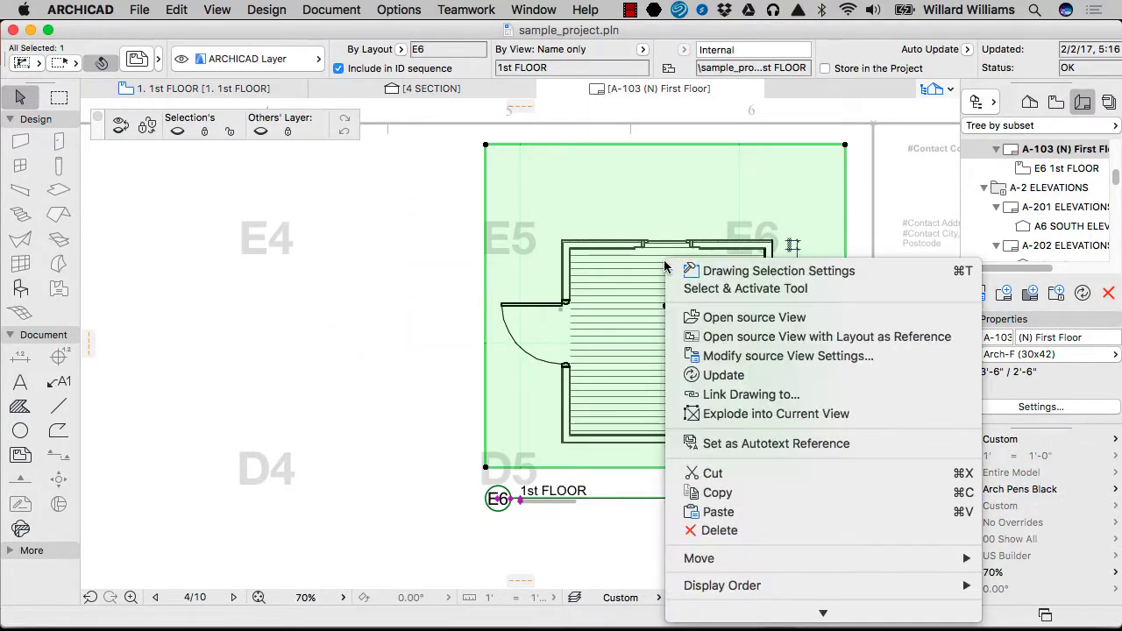
left_click(827, 357)
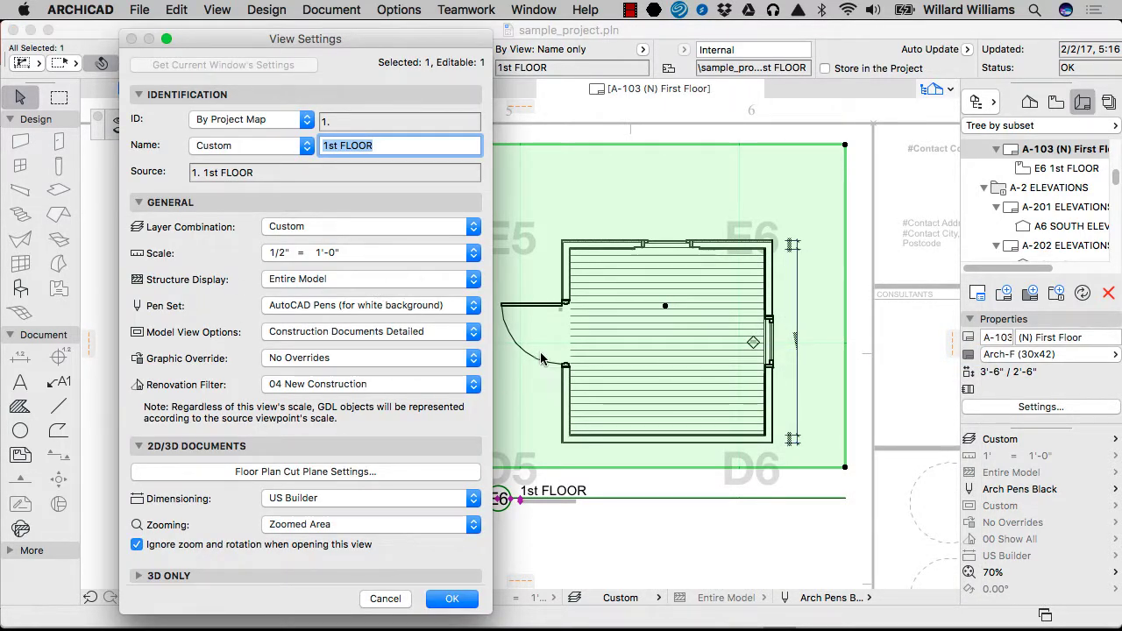
left_click(368, 226)
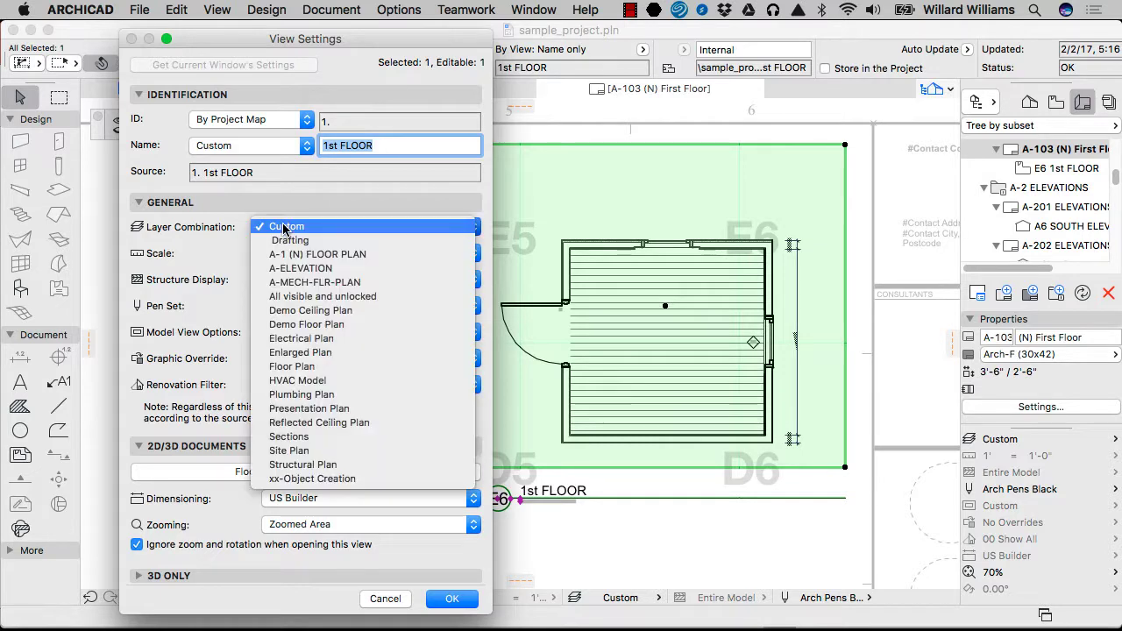
left_click(317, 254)
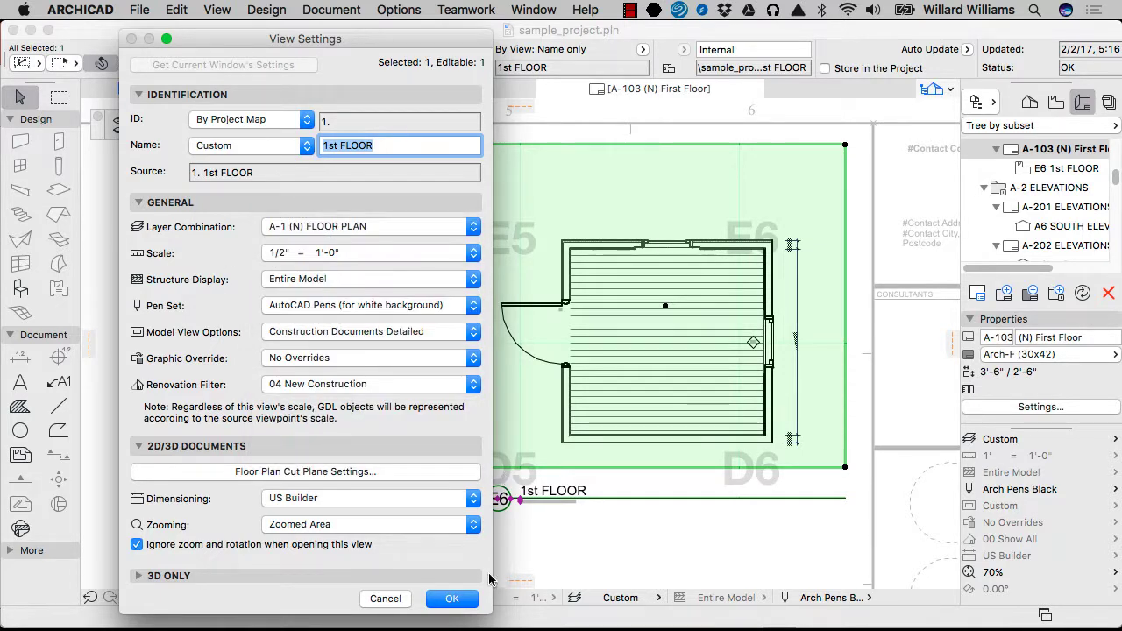
left_click(452, 597)
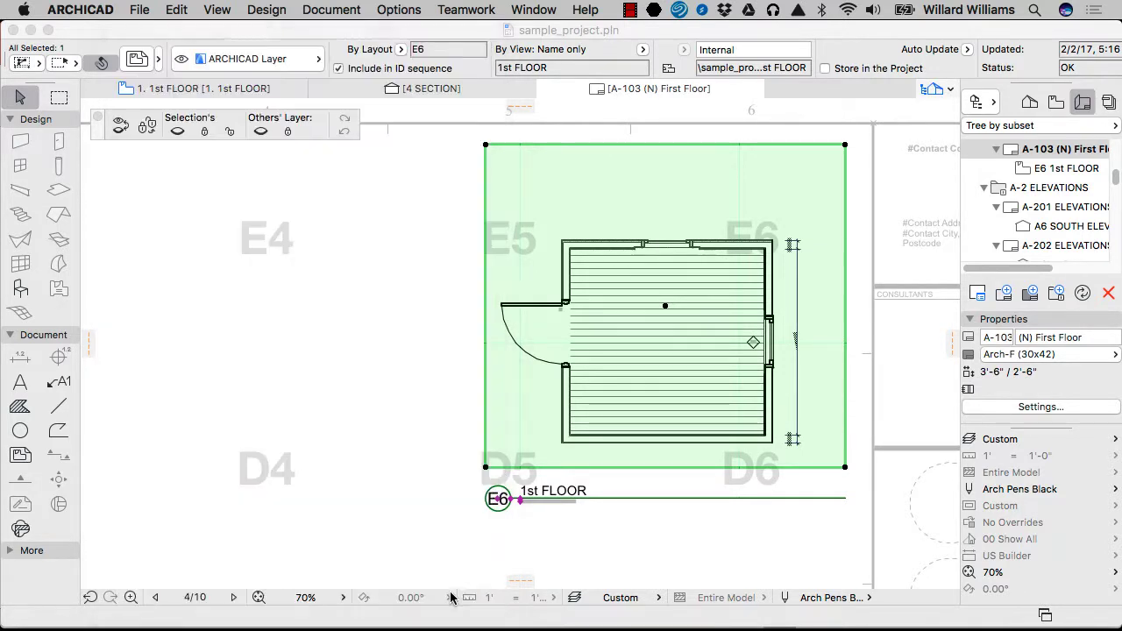
Crop the 1st FLOOR drawing's frame by moving its upper edge down just above the plan and its right edge slightly inward
left_click(750, 144)
left_click(773, 215)
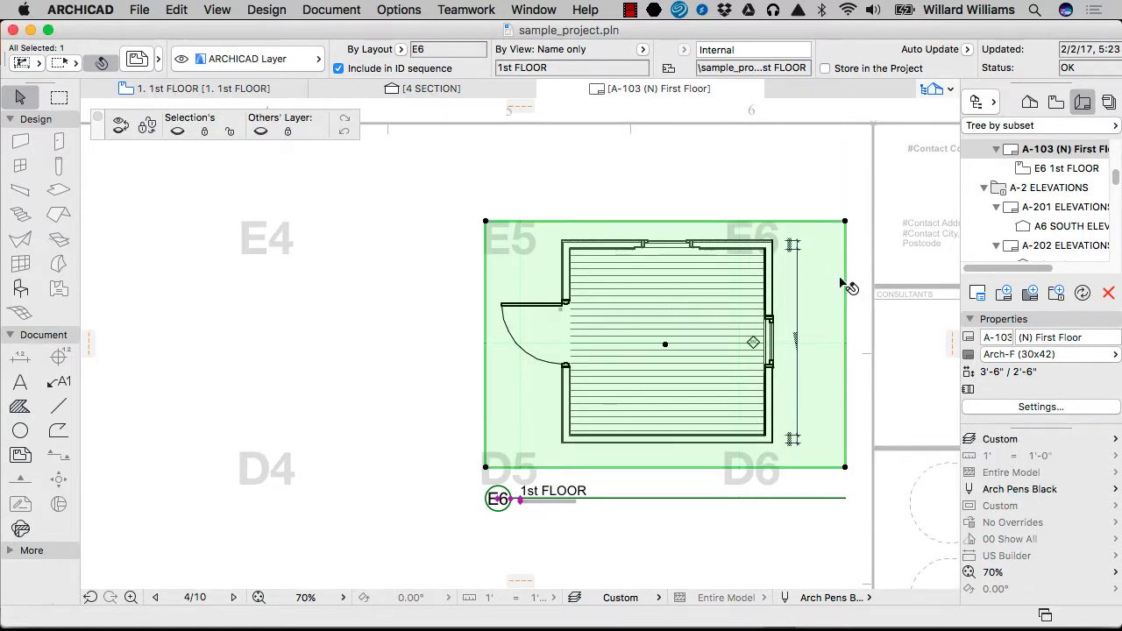
left_click(845, 287)
left_click(822, 289)
Check the layer combination and pen set in the 1st FLOOR drawing's source view settings and close them without changes
right_click(681, 260)
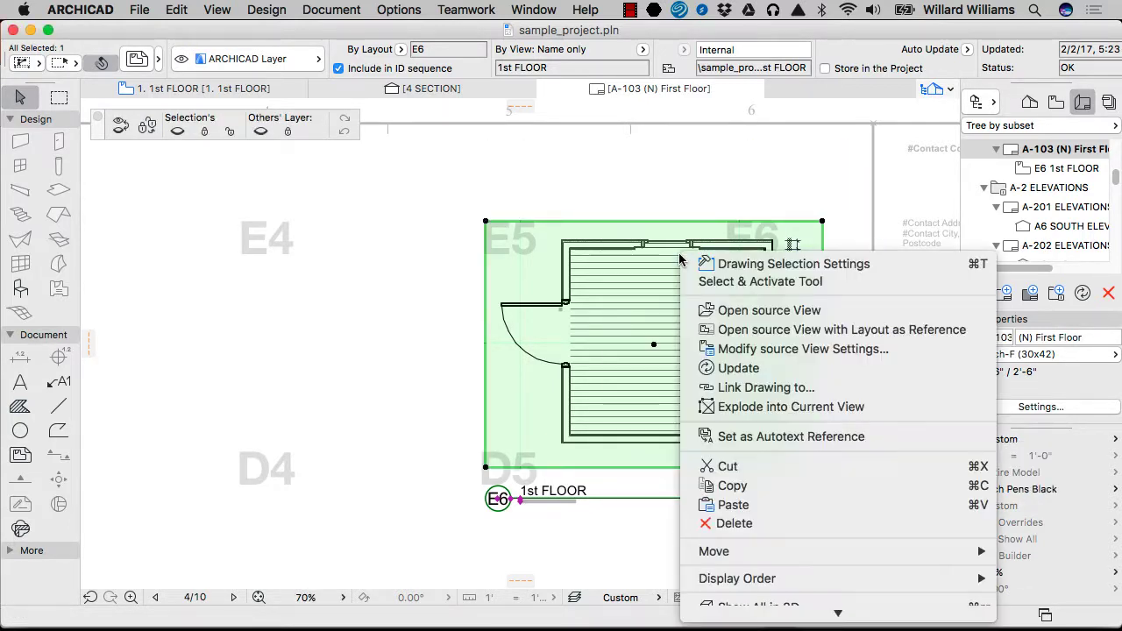
left_click(761, 349)
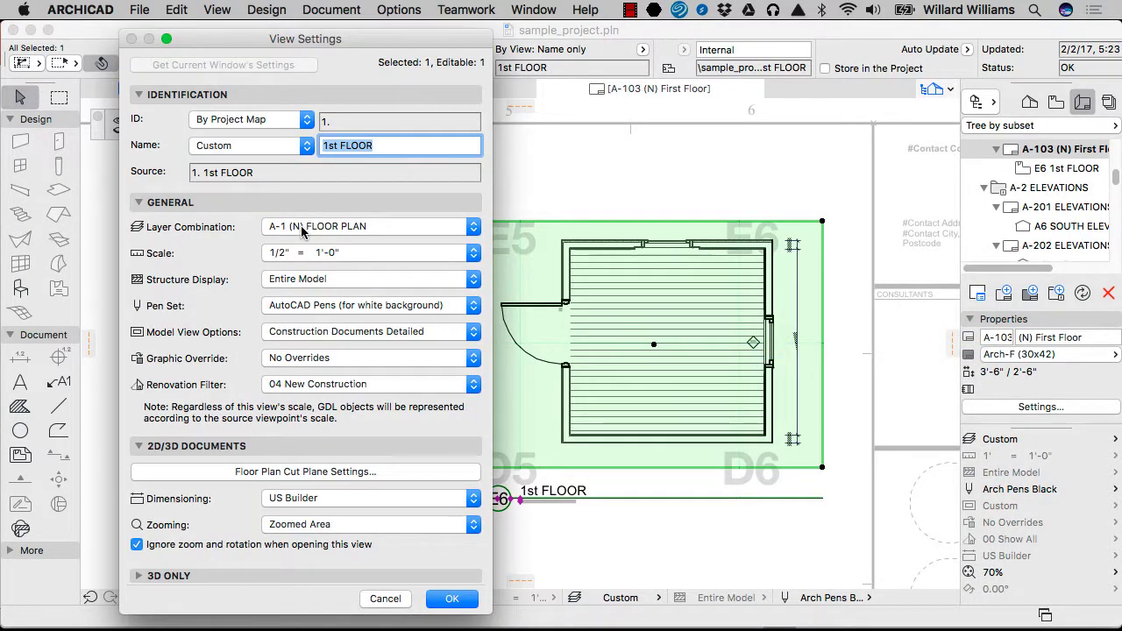
left_click(300, 227)
left_click(190, 303)
left_click(392, 601)
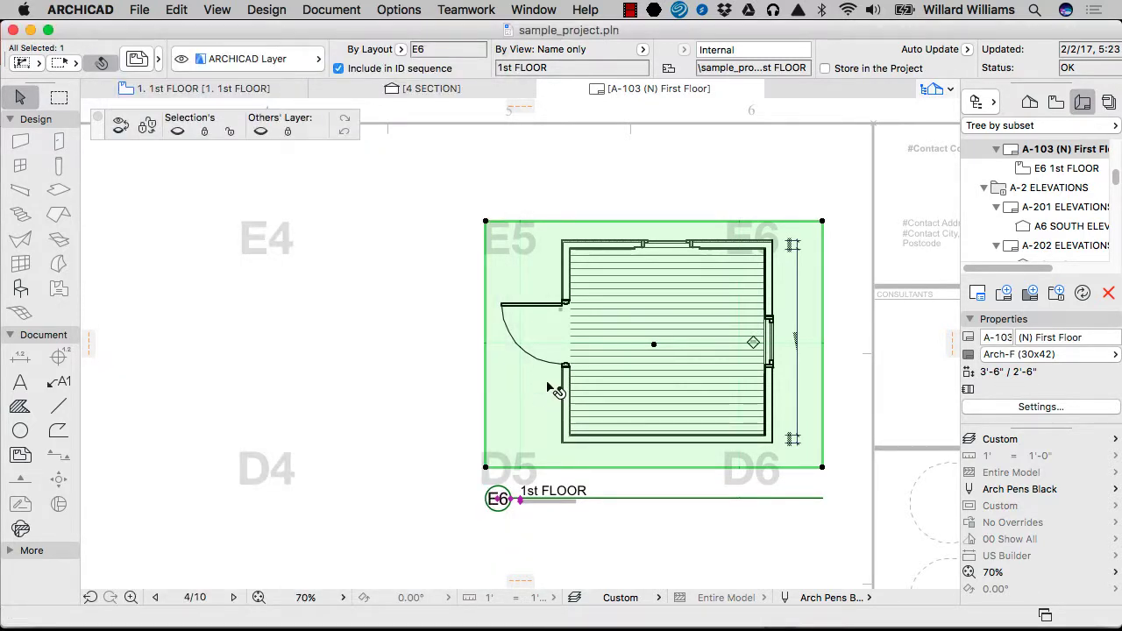